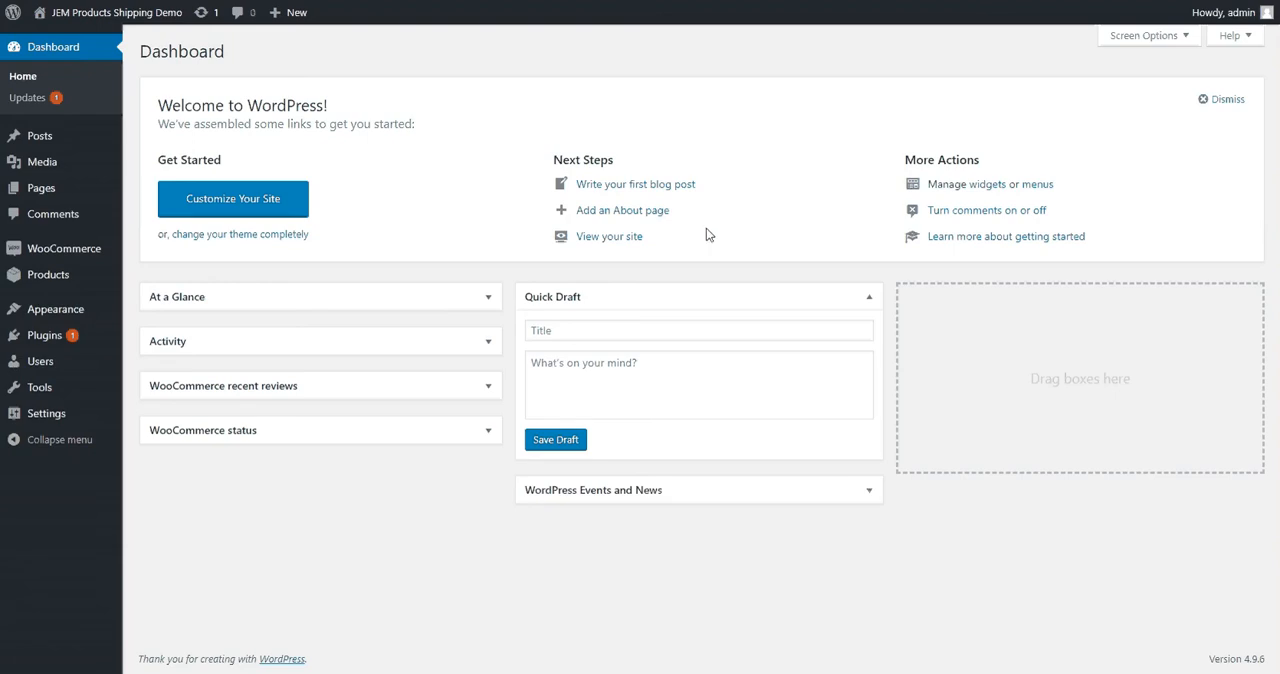
Start adding a new shipping zone in the WooCommerce shipping settings
mouse_move(80, 257)
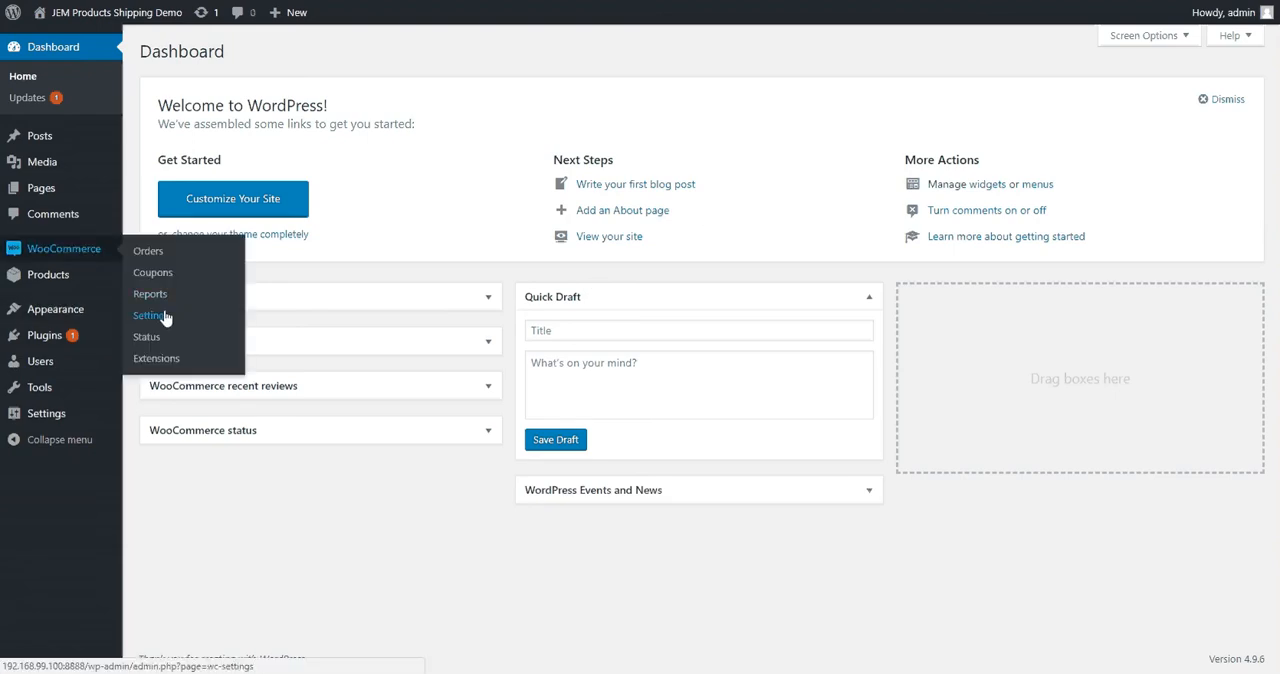
click(163, 318)
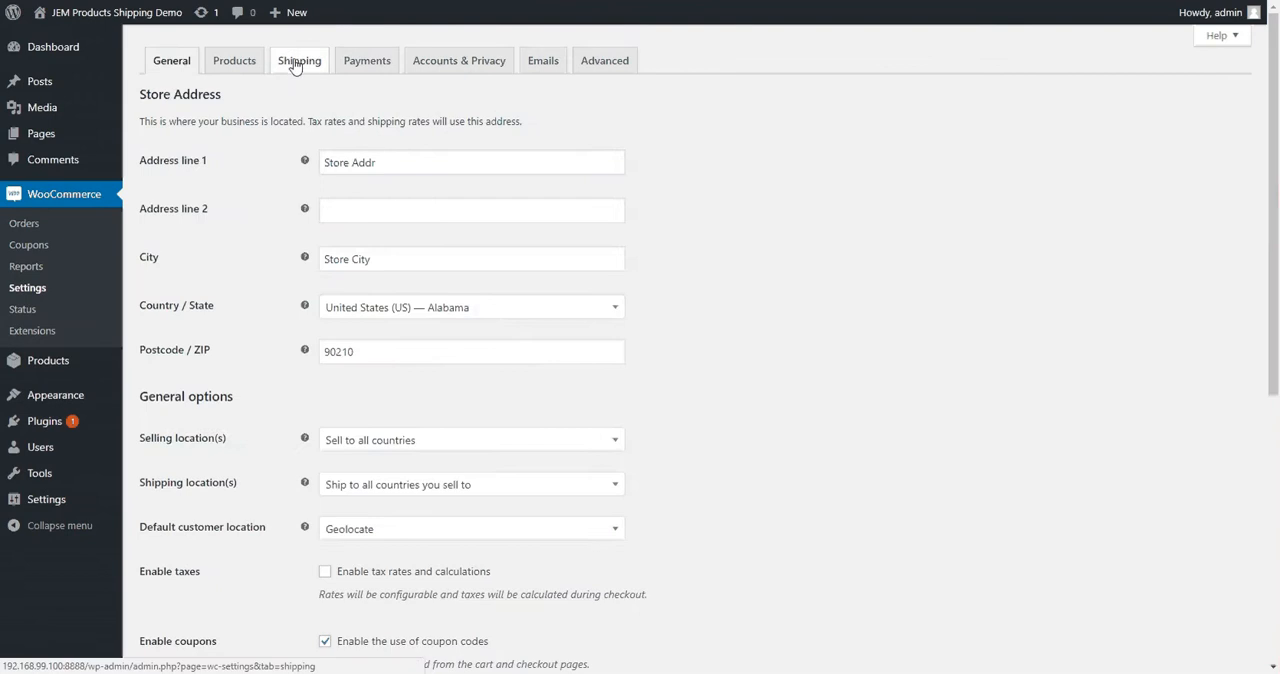
click(298, 60)
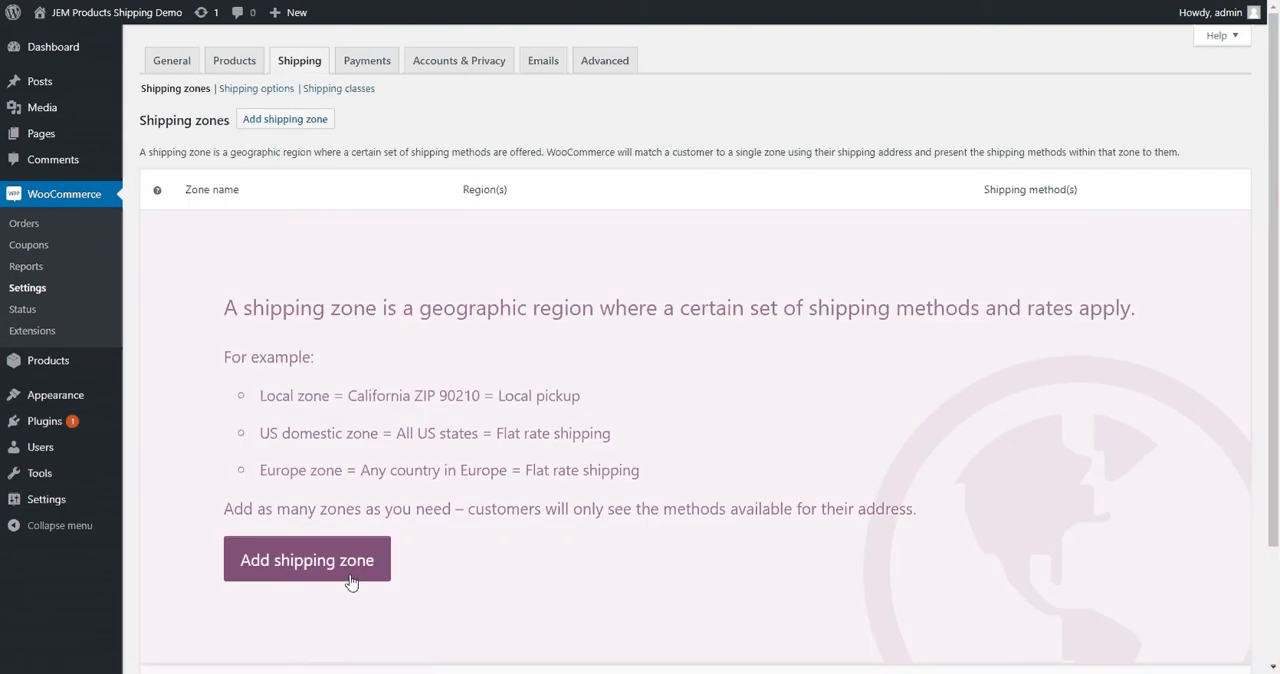
click(350, 582)
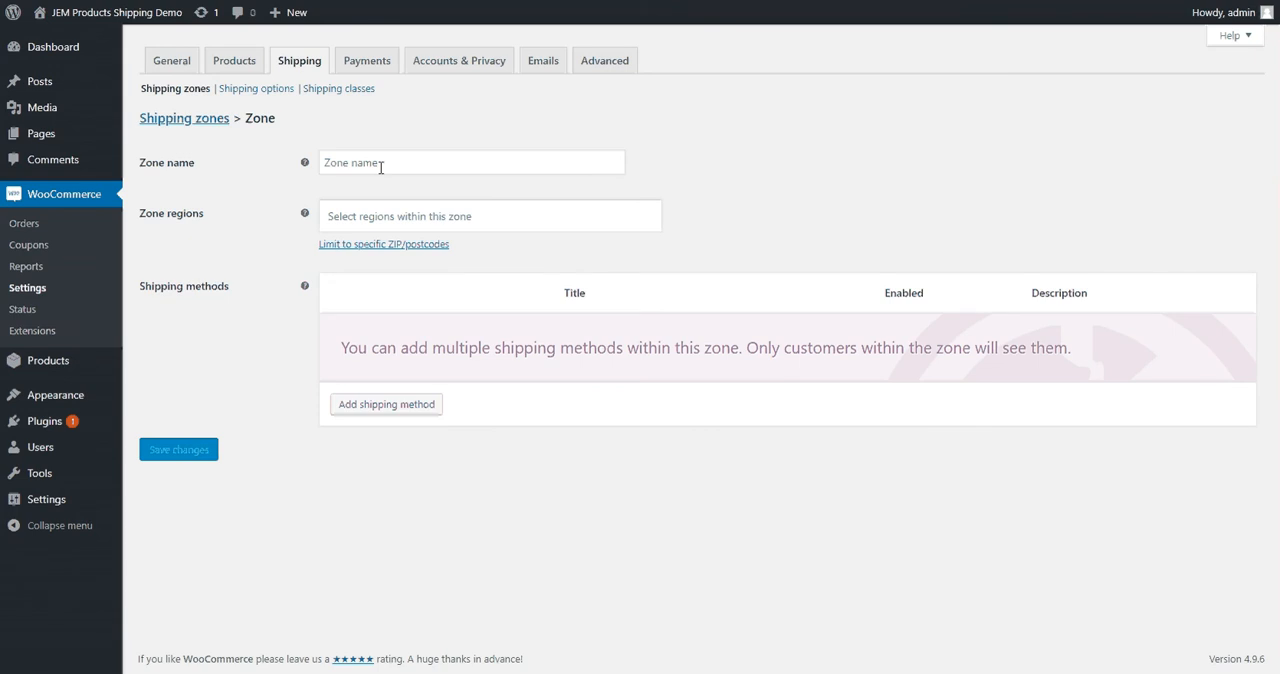
Name the zone United States and assign United States (US) as its region
click(380, 167)
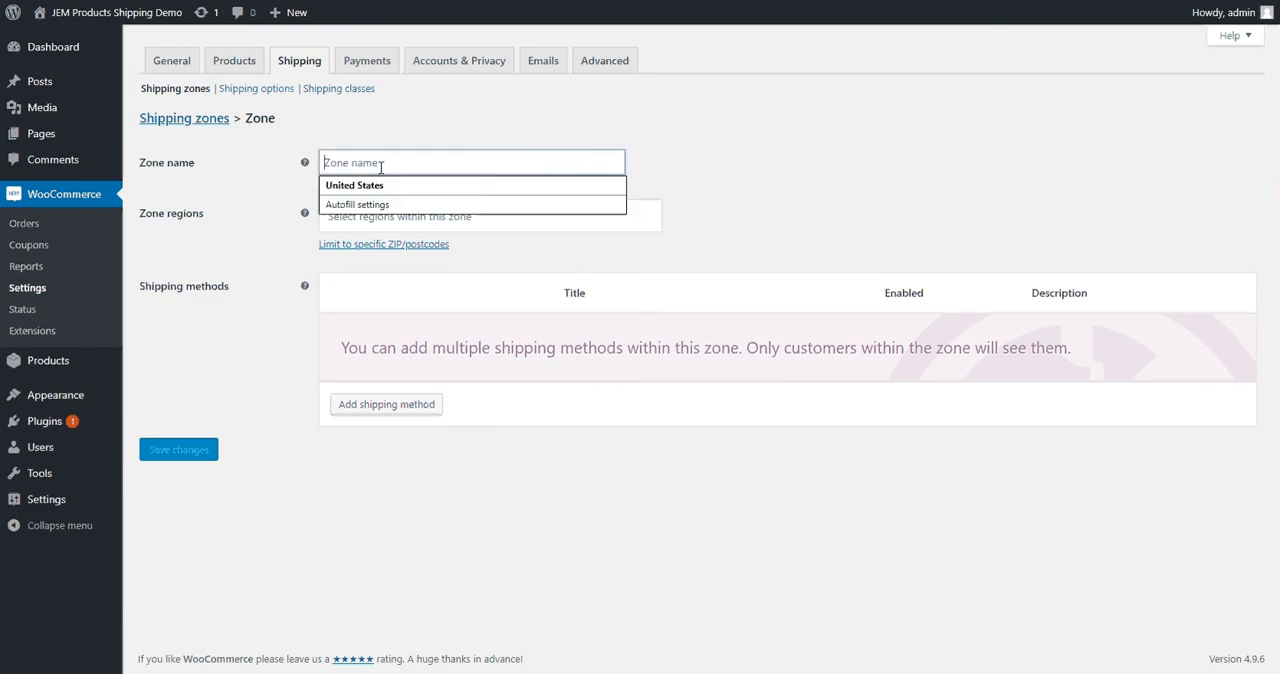
click(383, 184)
click(333, 221)
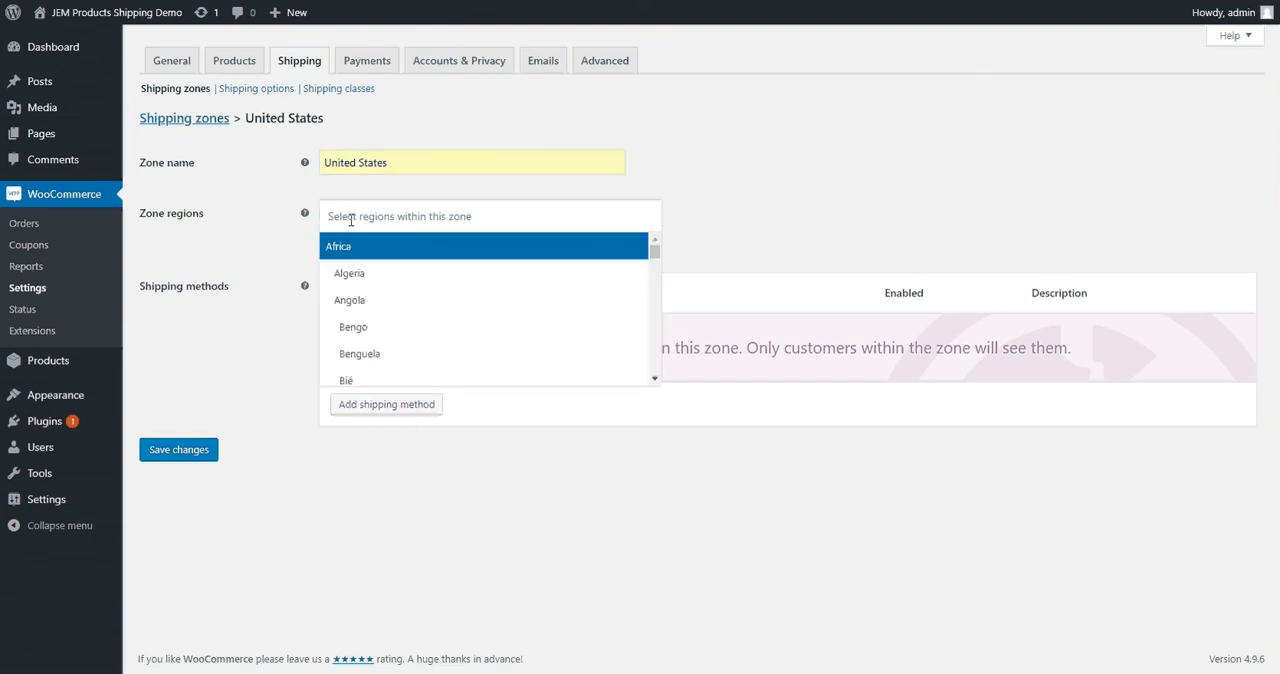
text(united)
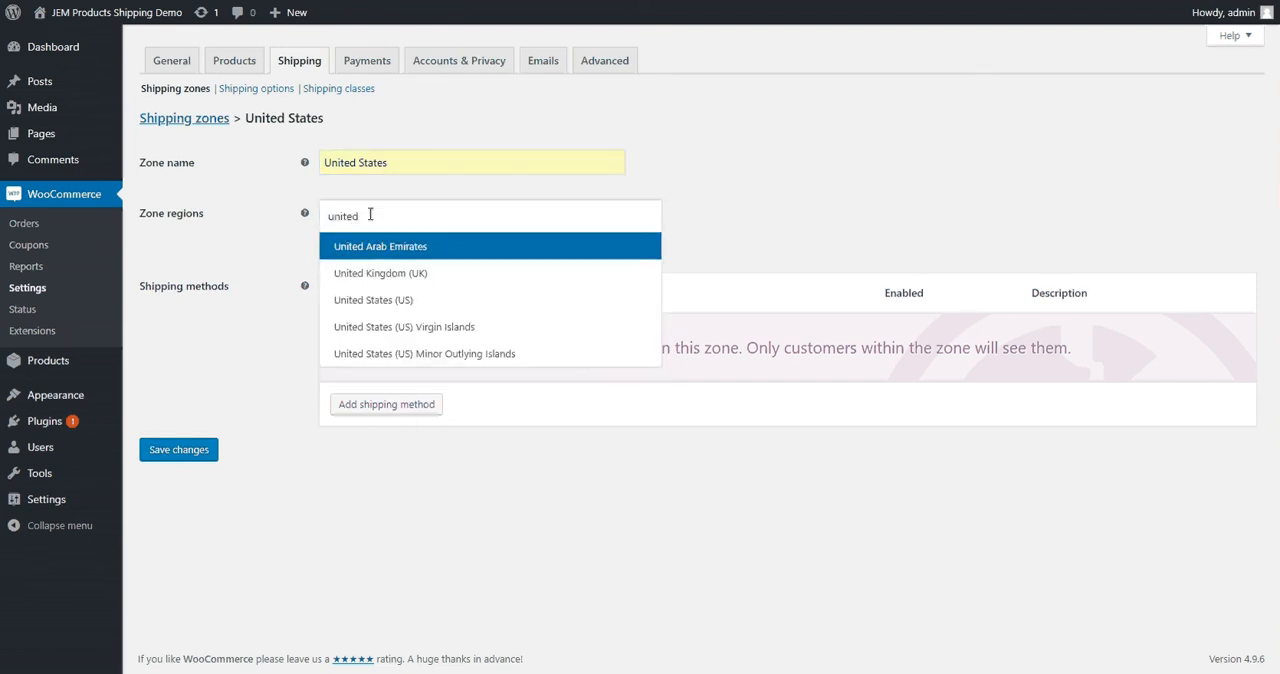
click(406, 299)
Add the Table Rate Pro shipping method to the United States zone
click(392, 406)
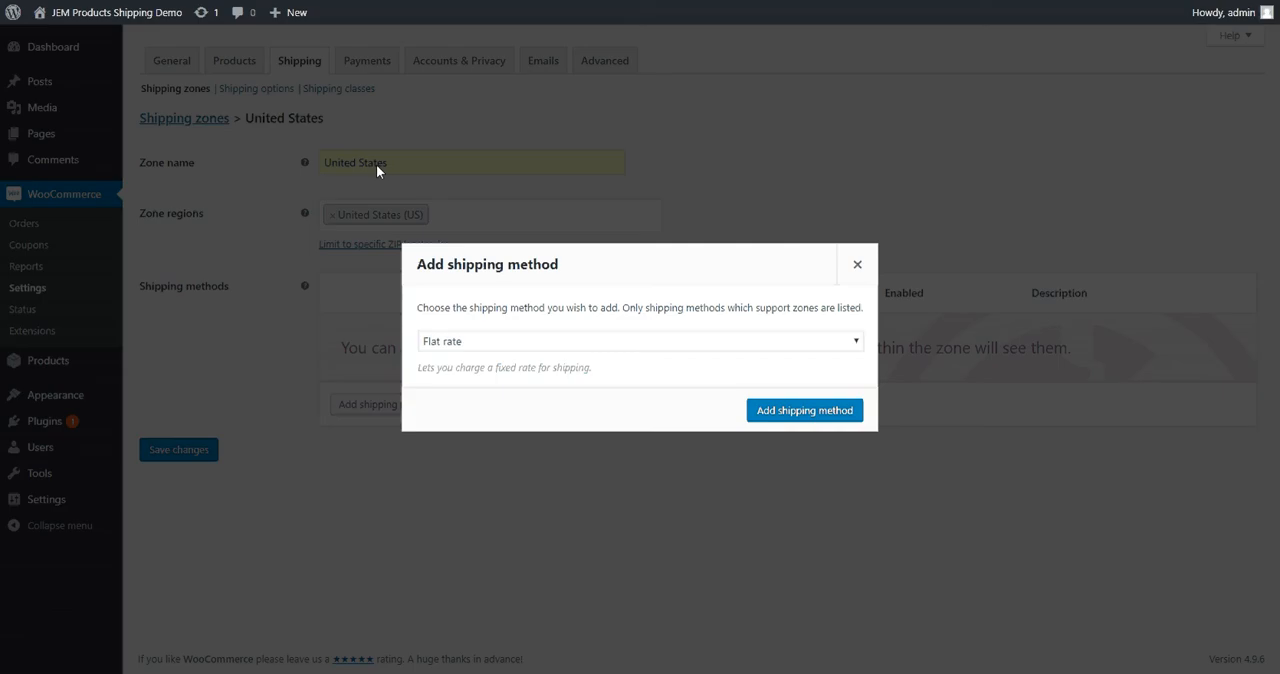
click(610, 345)
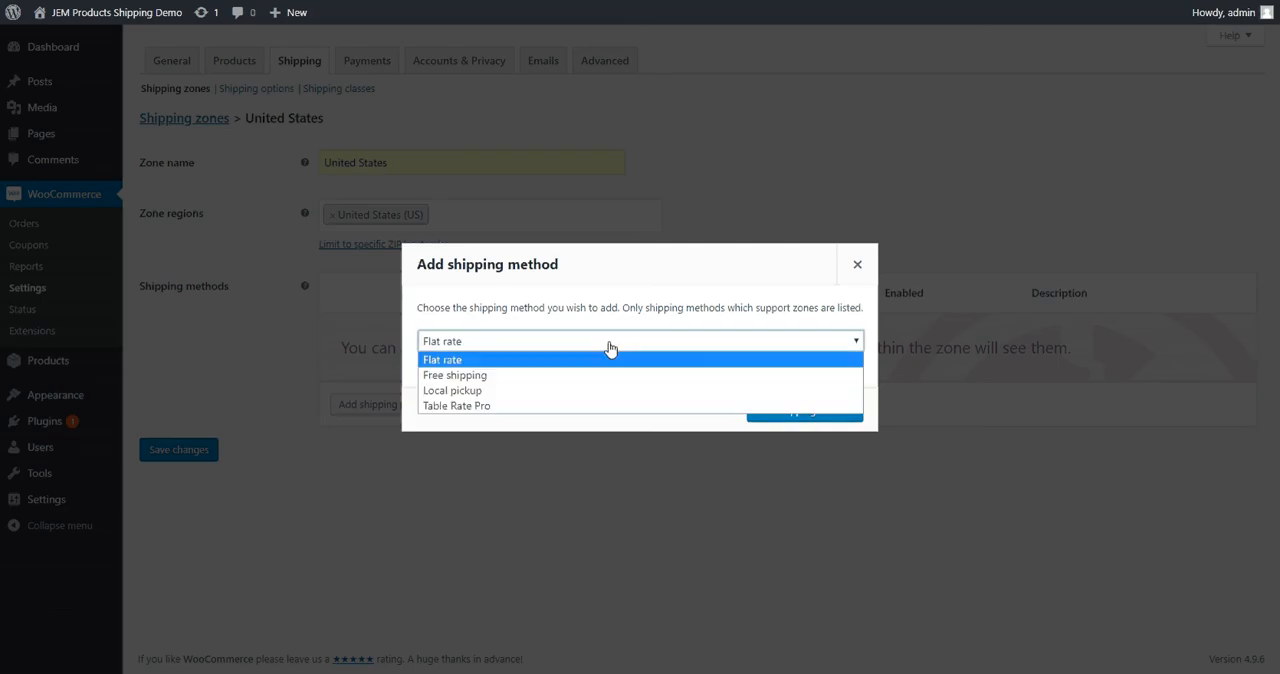
click(501, 408)
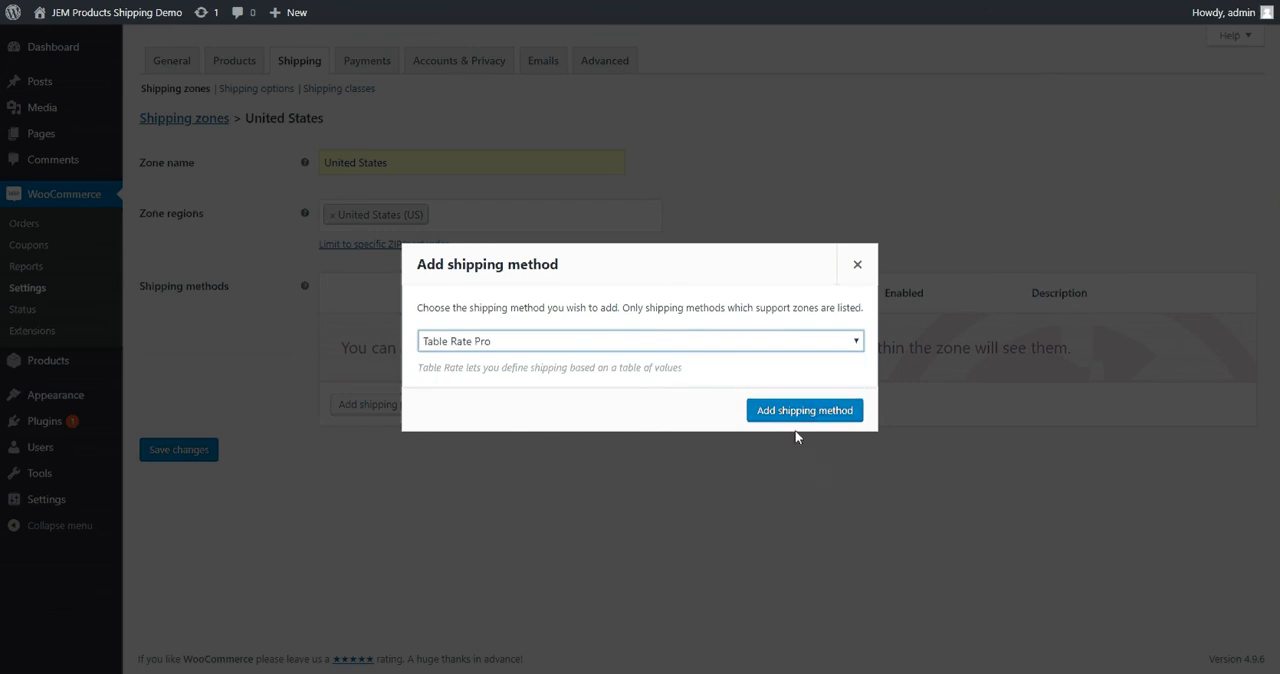
click(805, 411)
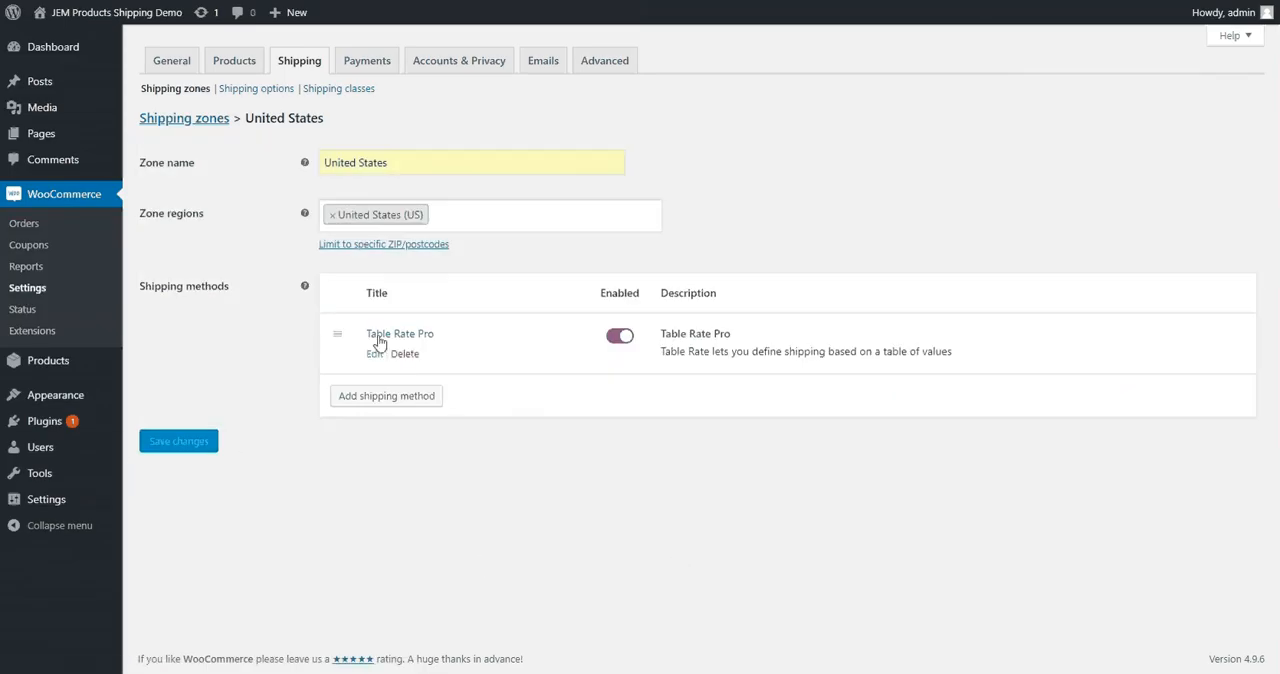
Create a new shipping rule under Table Rate Pro, enable it and title it Standard
click(372, 352)
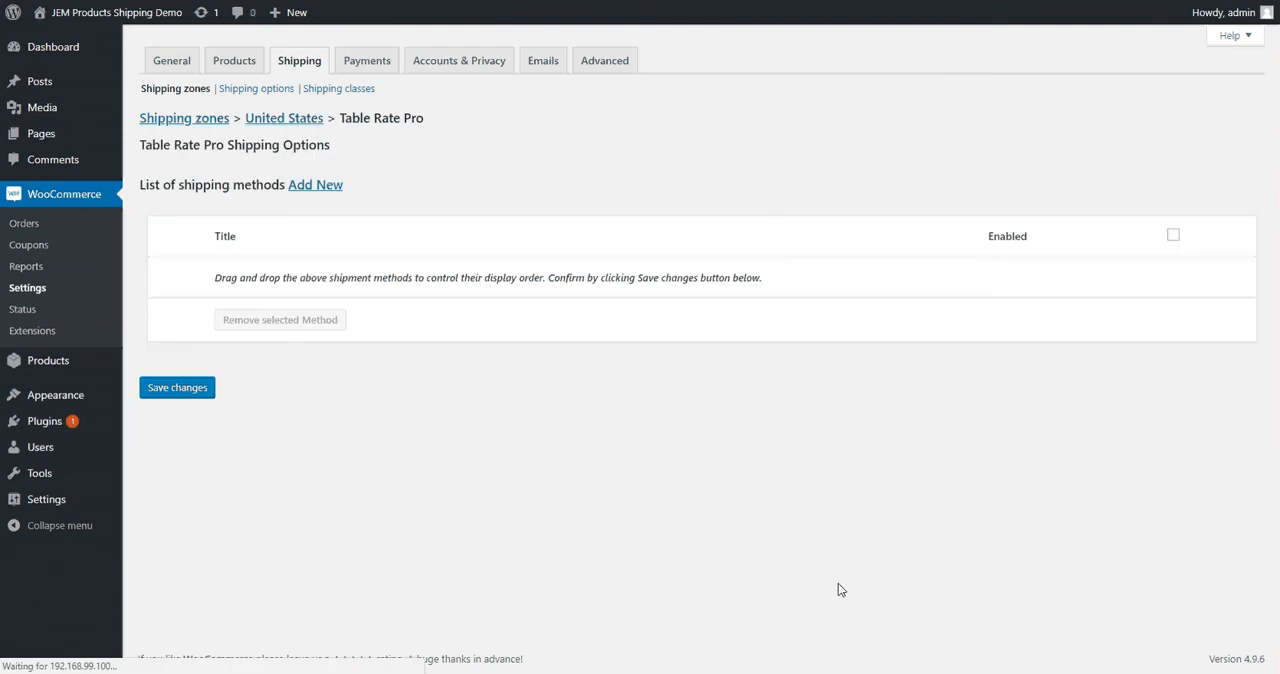
click(315, 190)
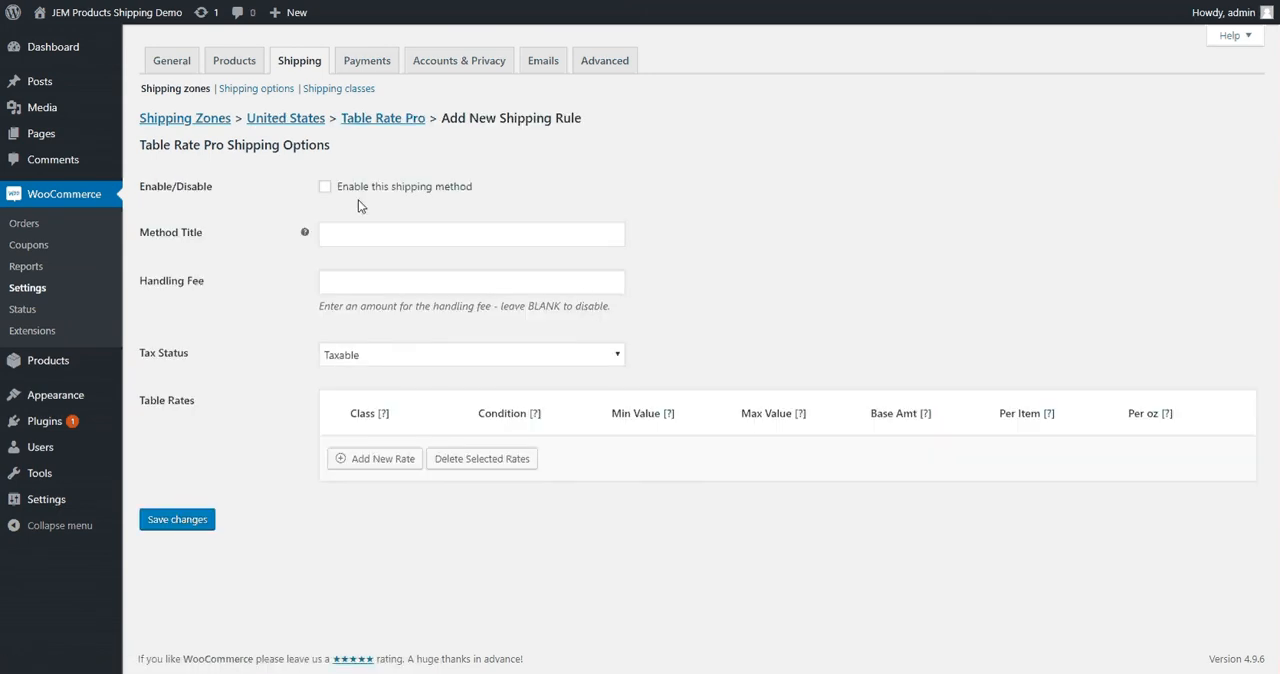
click(325, 188)
click(364, 234)
click(366, 259)
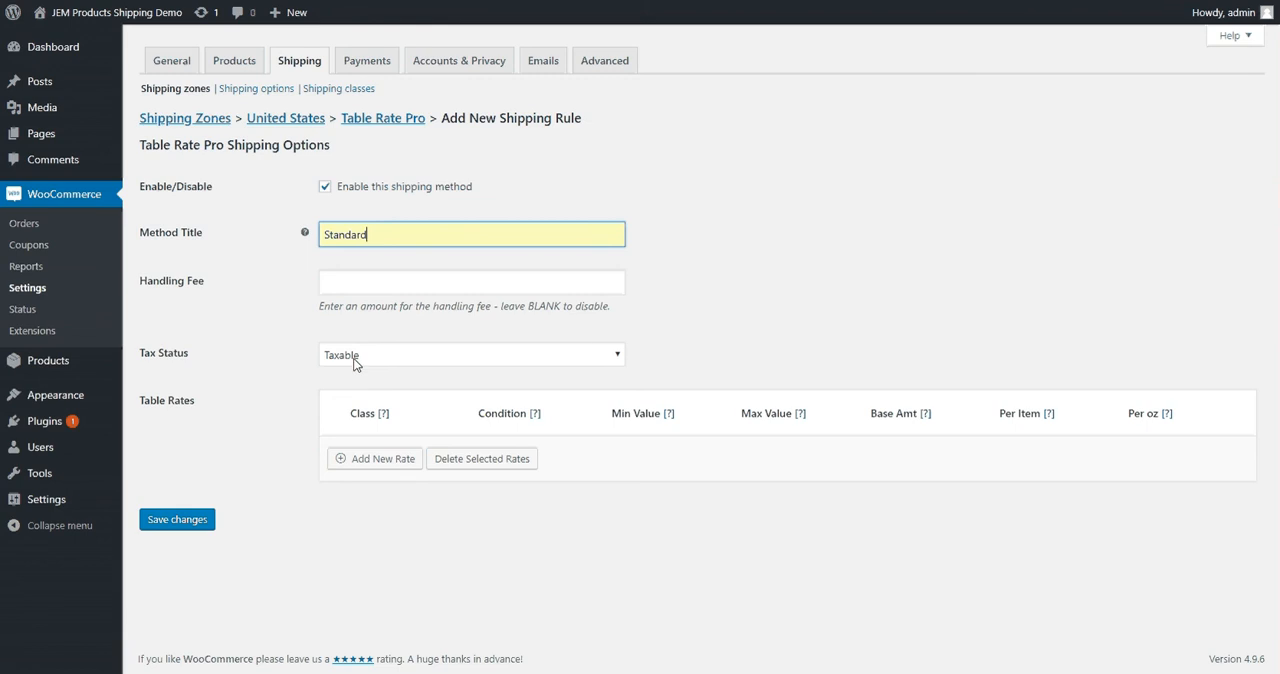
Add three rate rows to the Standard method's table rates
click(383, 460)
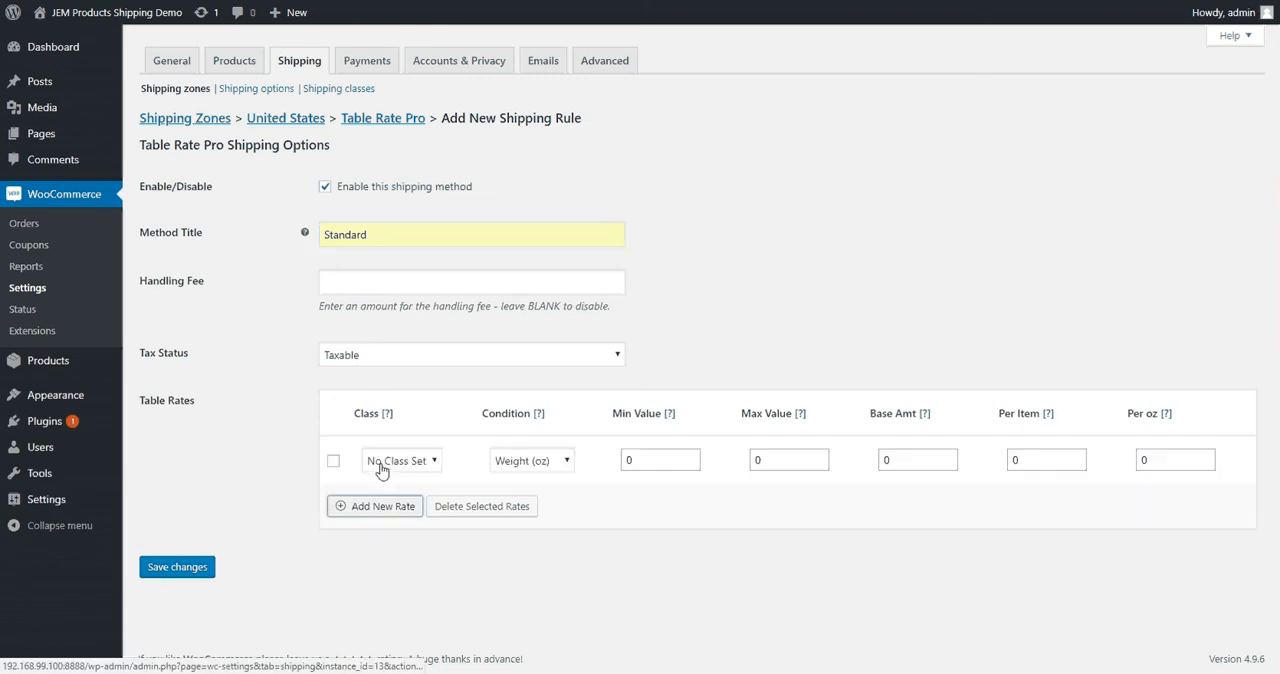
click(386, 507)
click(390, 556)
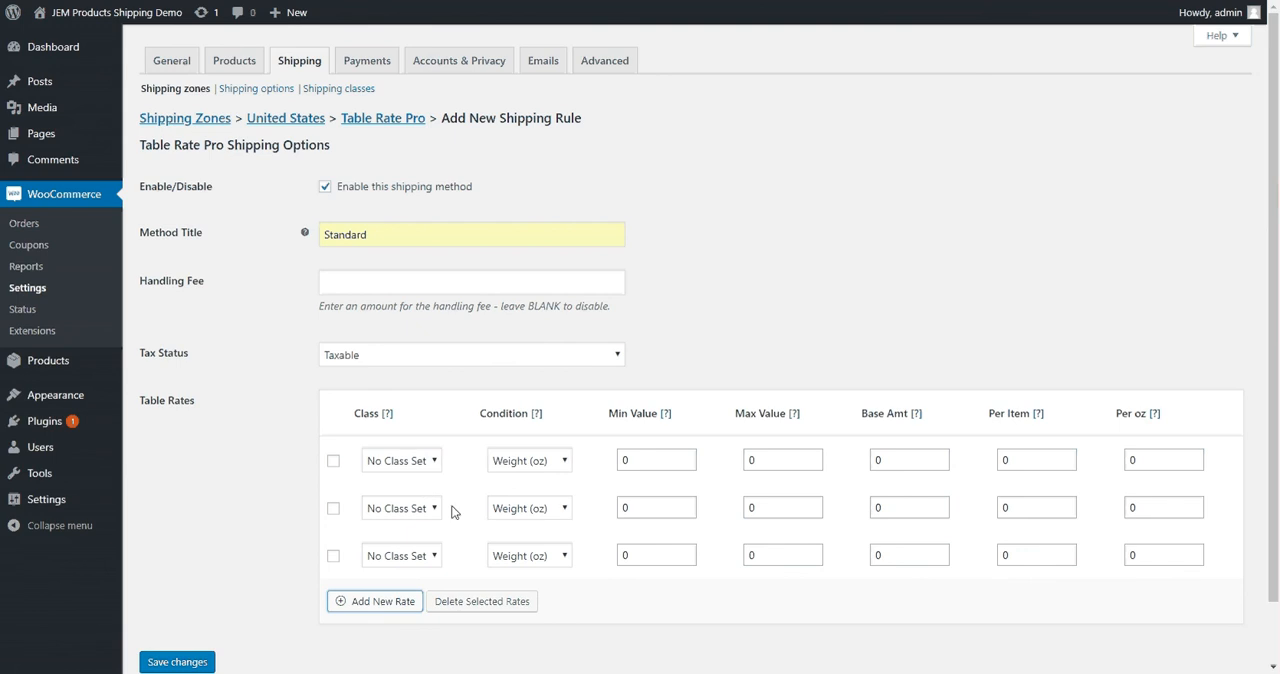
Set the condition of all three Standard rates to Total Price ($)
click(545, 461)
click(528, 496)
click(540, 510)
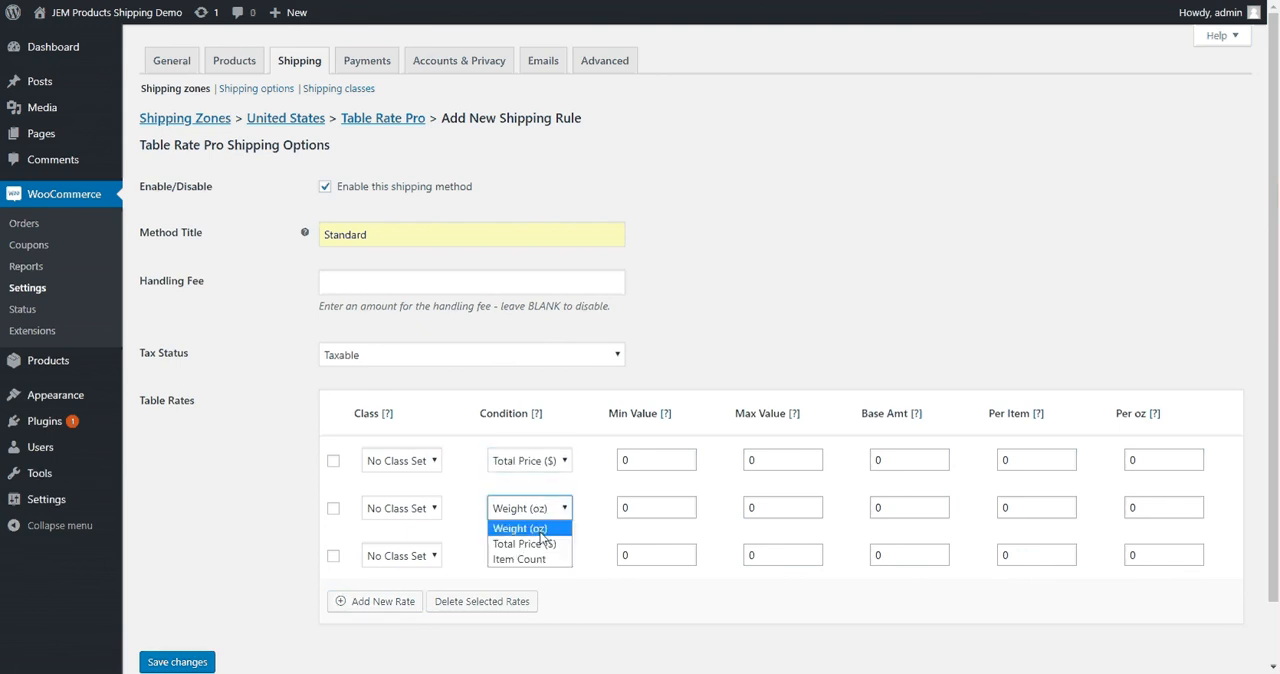
click(528, 543)
click(538, 561)
click(535, 588)
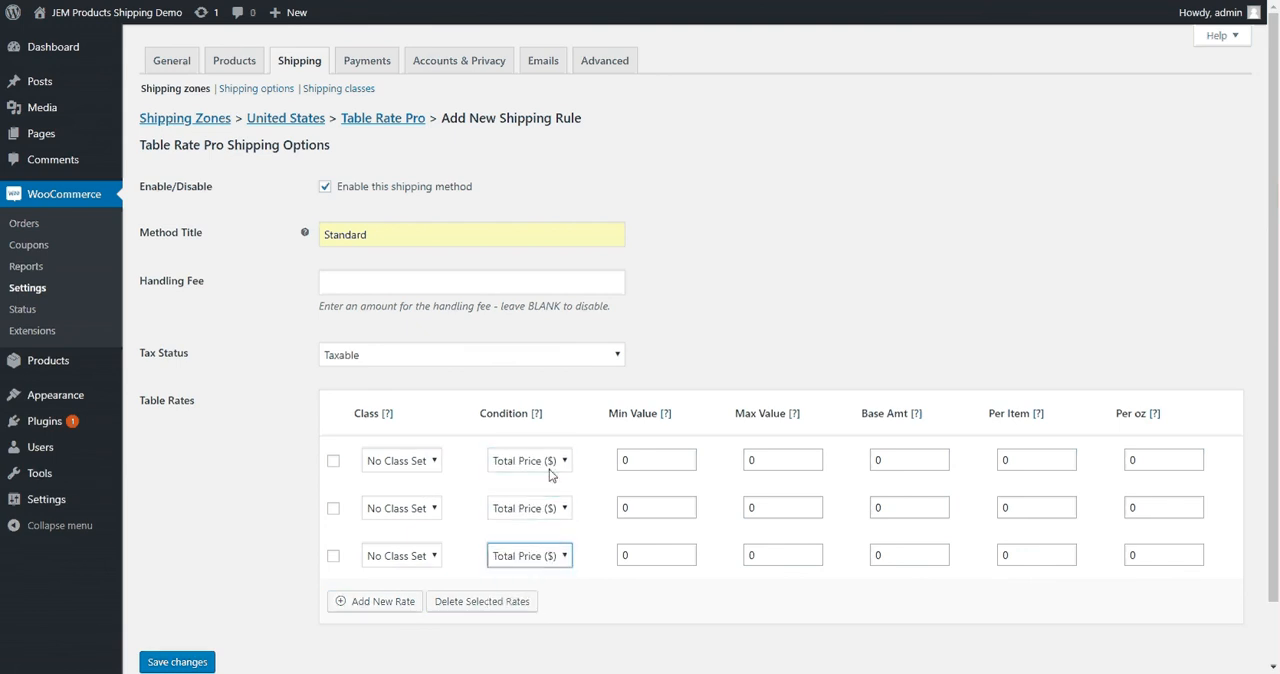
Set the first rate's maximum value to 49.99 and the second rate's range to 50 through 99.99
double_click(770, 460)
text(49)
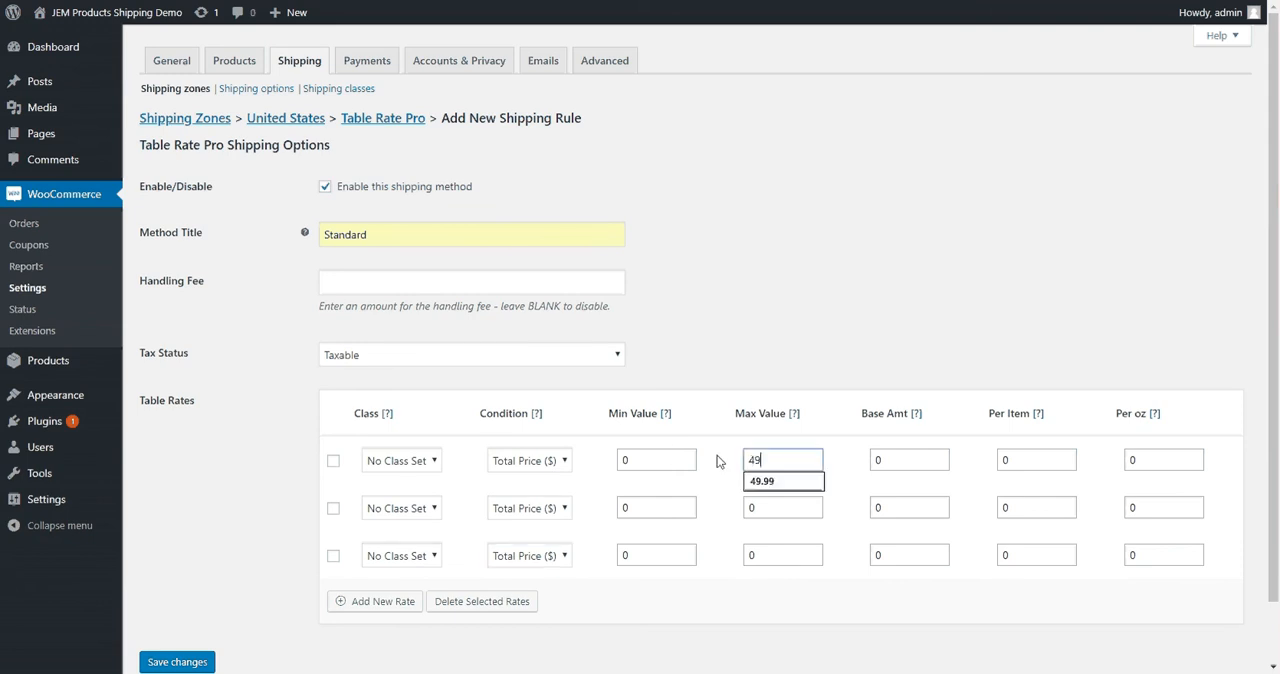
text(.99)
double_click(657, 508)
text(50)
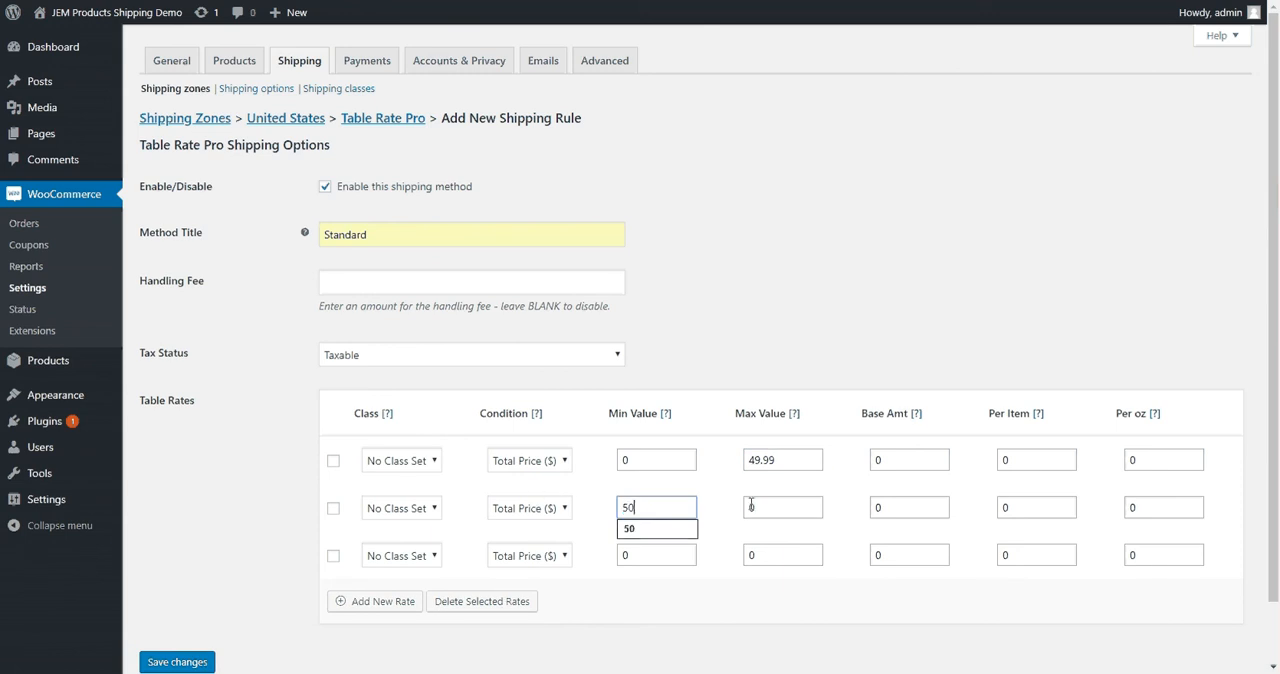
double_click(752, 508)
text(99.99)
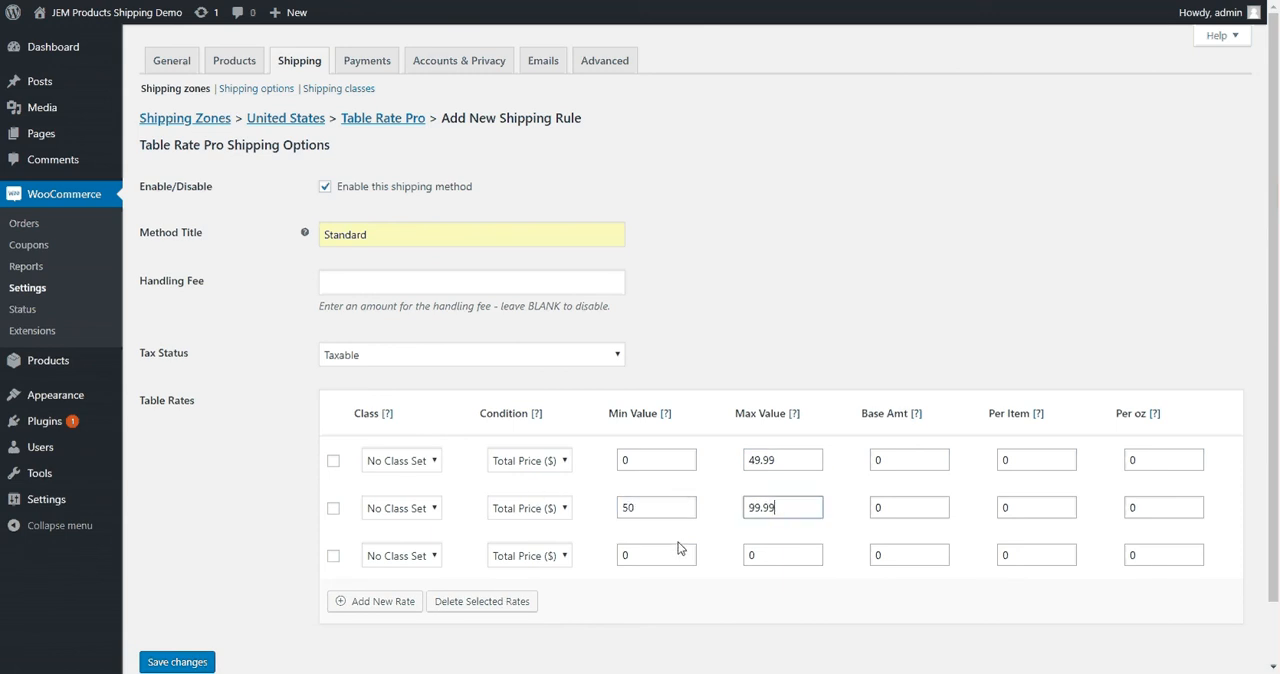
Set the third rate's minimum value to 100 and its maximum value to *
double_click(679, 558)
text(100)
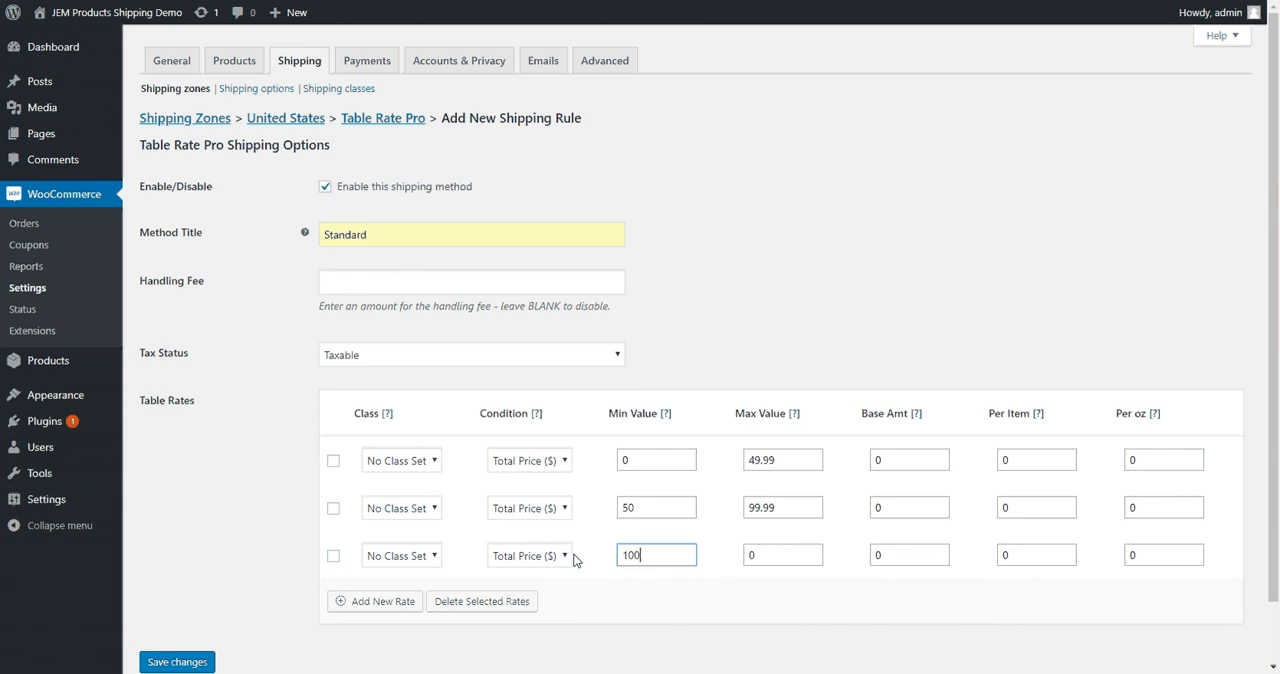
key(Tab)
text(*)
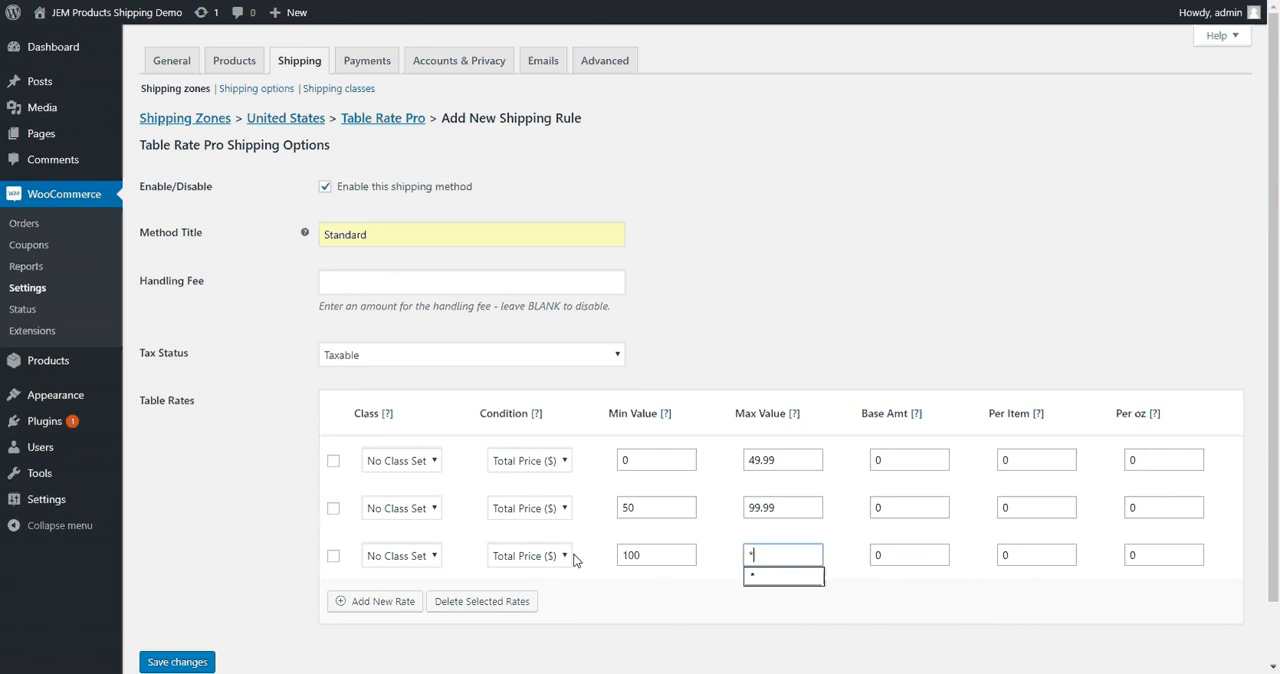
click(756, 572)
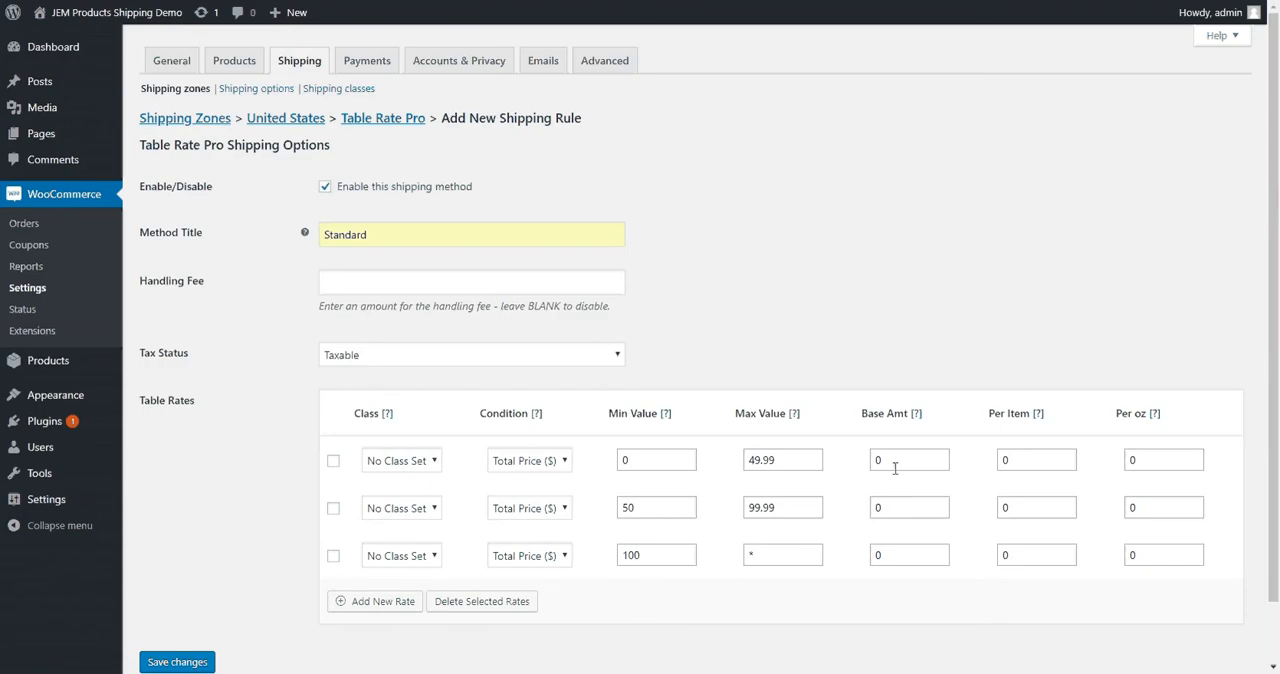
Set the base amount to 7 for the first rate and 10 for the second, and save the Standard method
double_click(886, 461)
text(7)
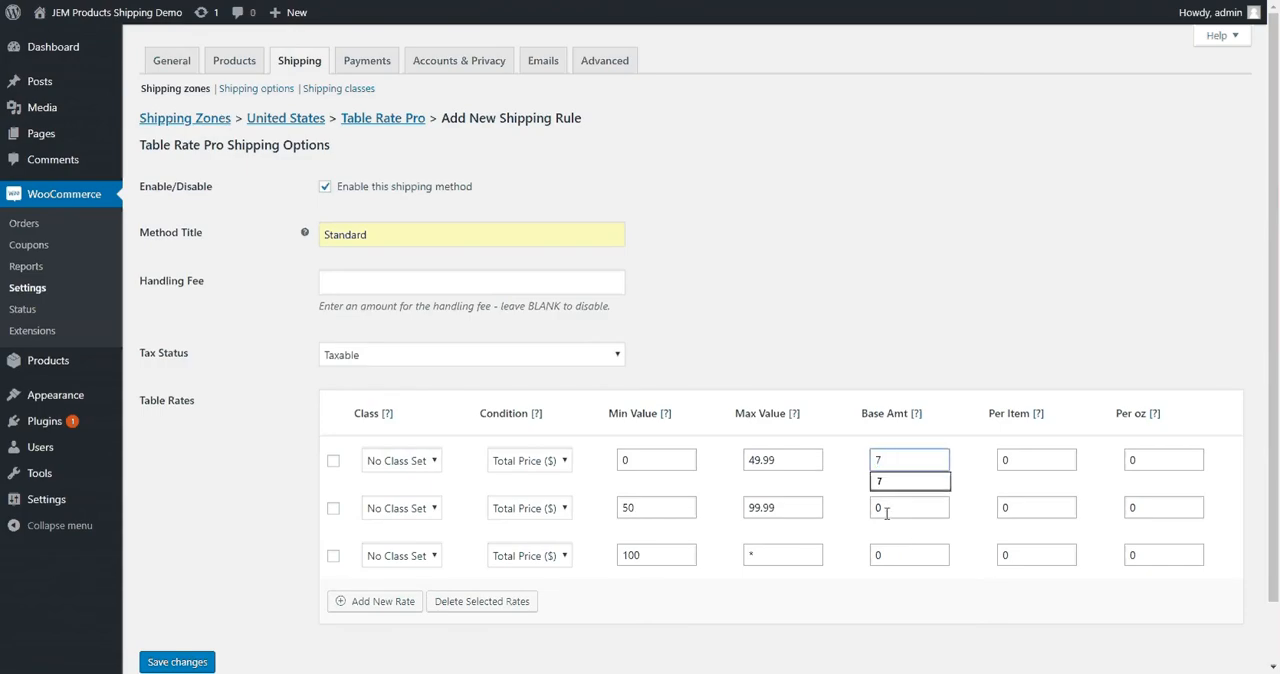
click(888, 507)
text(10)
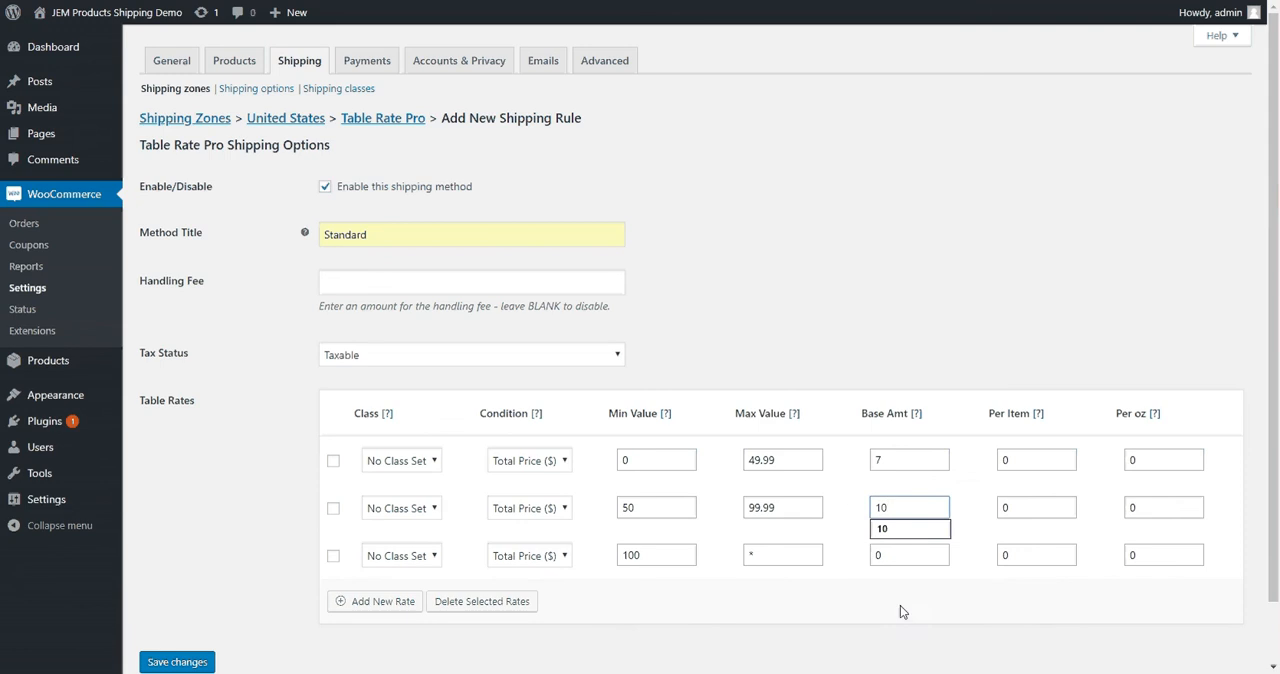
click(900, 612)
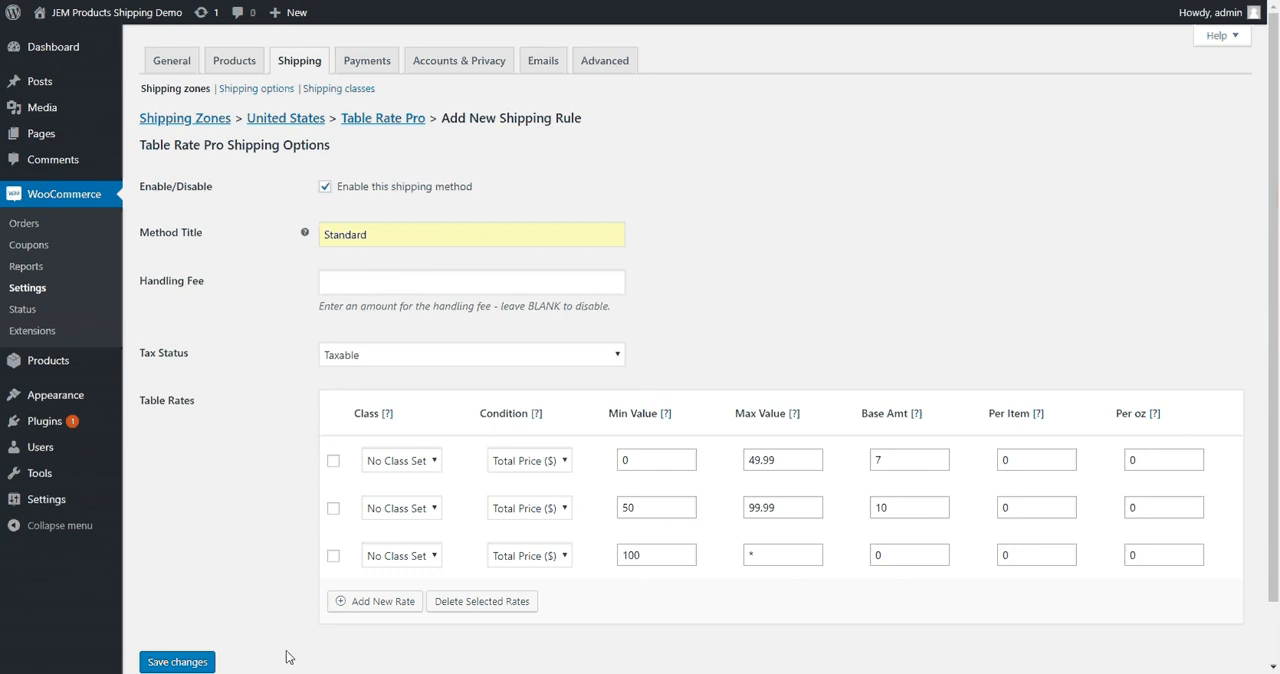
click(177, 662)
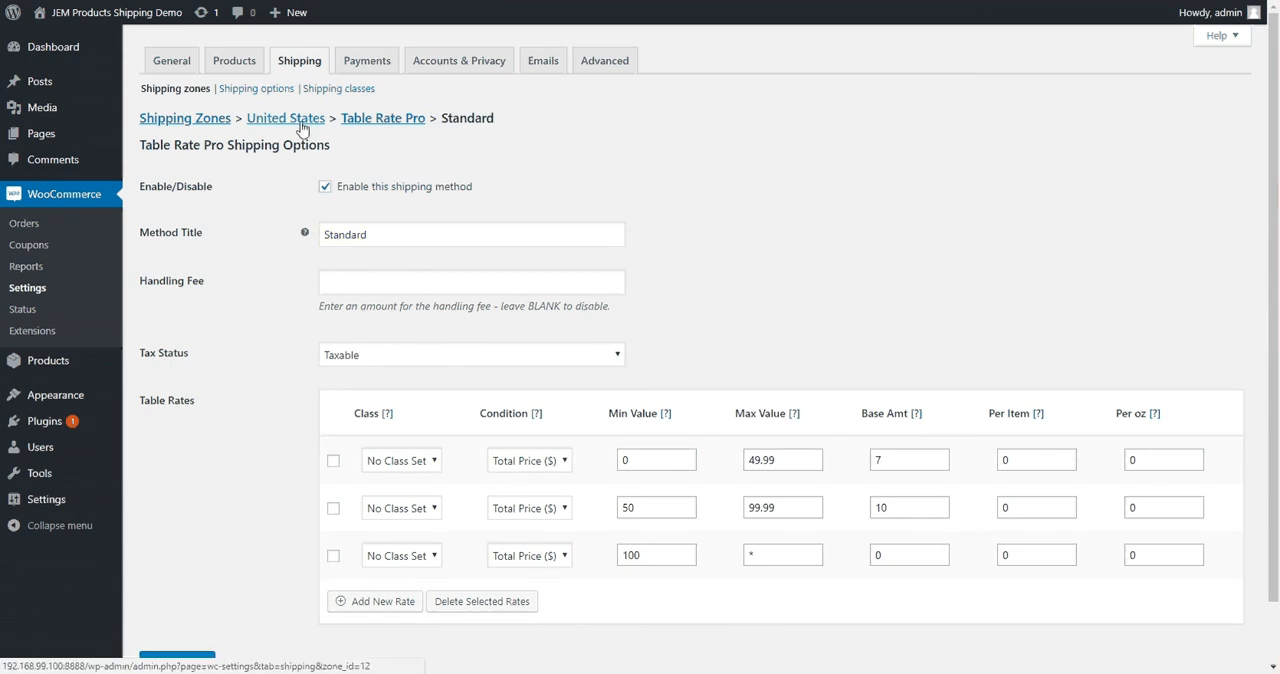
Create another shipping rule under Table Rate Pro, enable it and title it Express
click(352, 118)
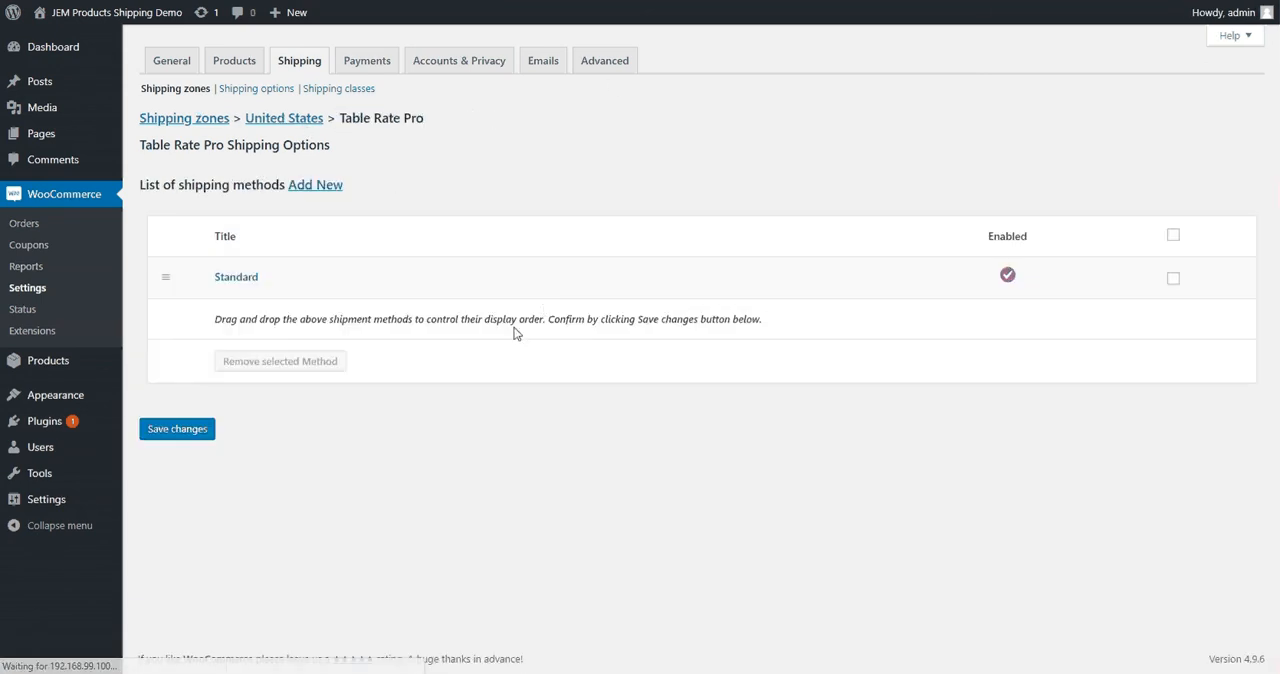
click(306, 187)
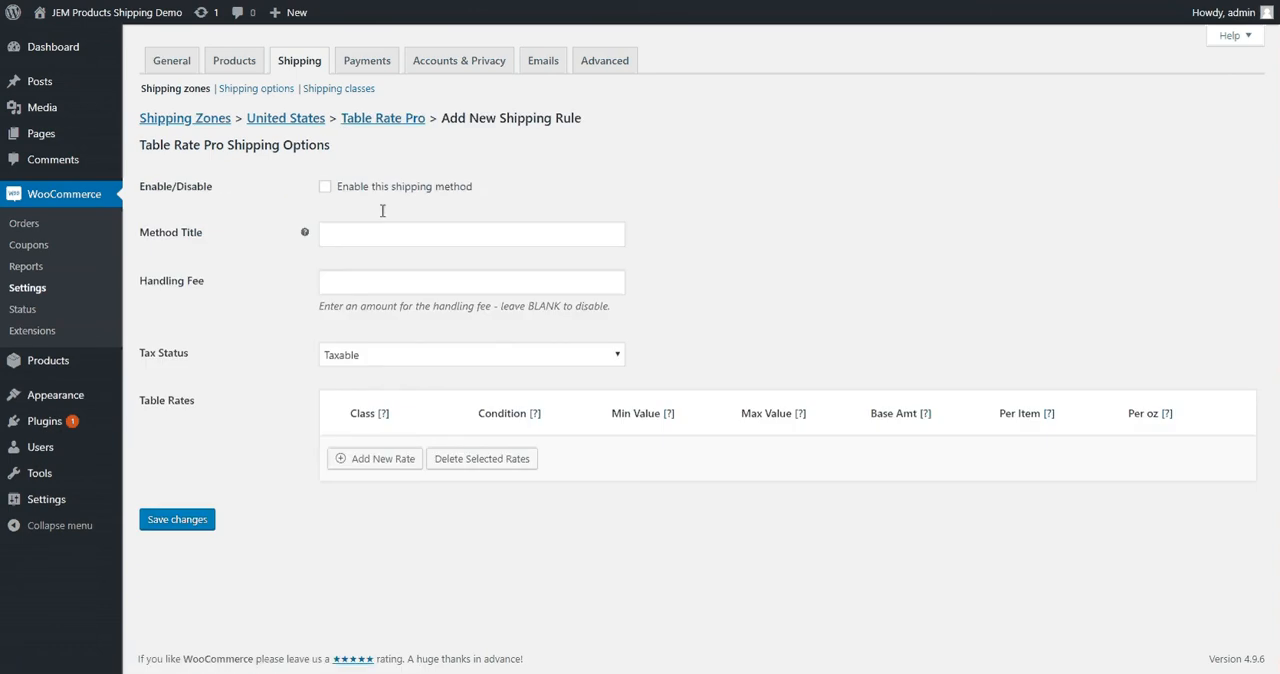
click(325, 187)
click(348, 226)
click(357, 277)
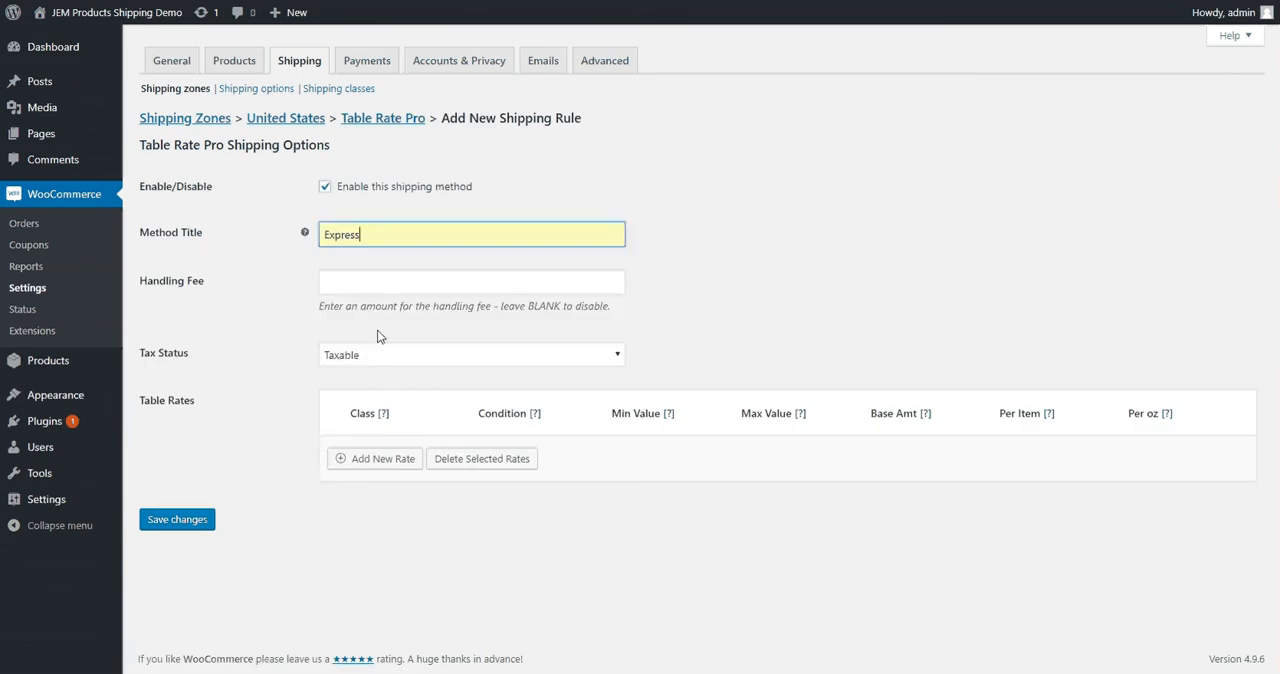
Add three rate rows to the Express method's table rates
click(371, 458)
click(372, 506)
click(385, 560)
Set the condition of all three Express rates to Total Price ($)
click(529, 460)
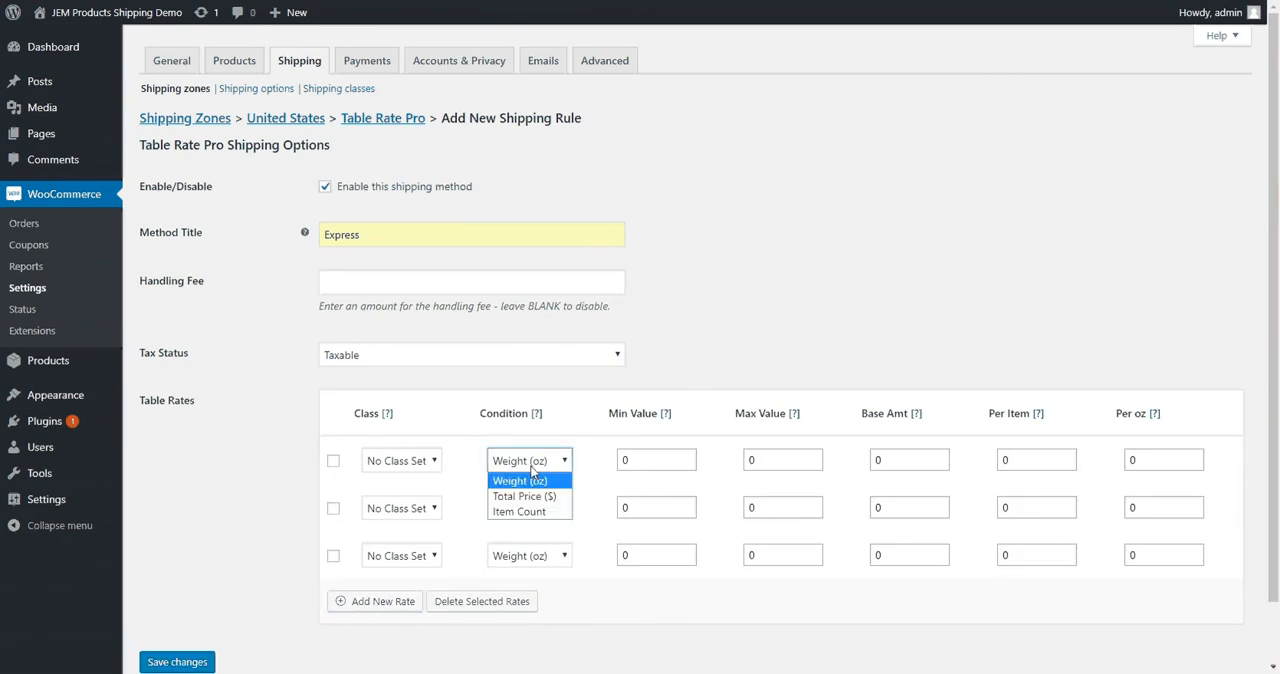
click(537, 496)
click(537, 512)
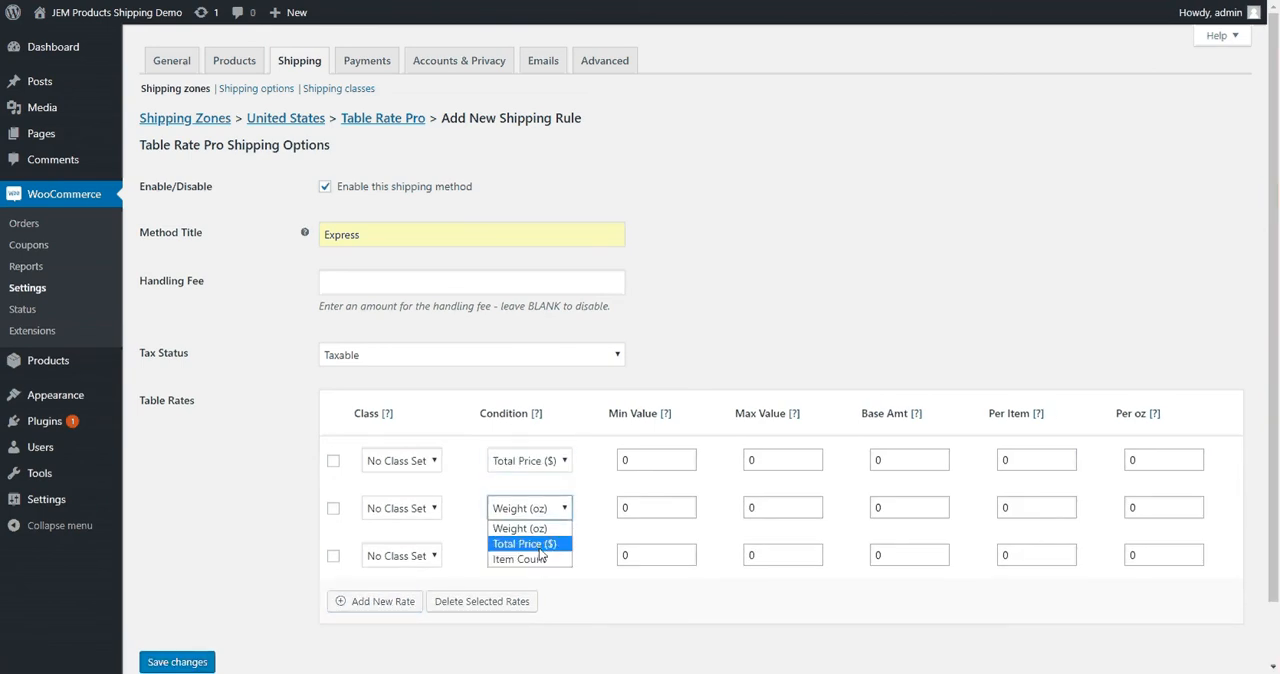
click(527, 543)
click(535, 556)
click(535, 598)
Set the first Express rate's maximum value to 49.99 and the second rate's range to 50 through 99.99
double_click(758, 460)
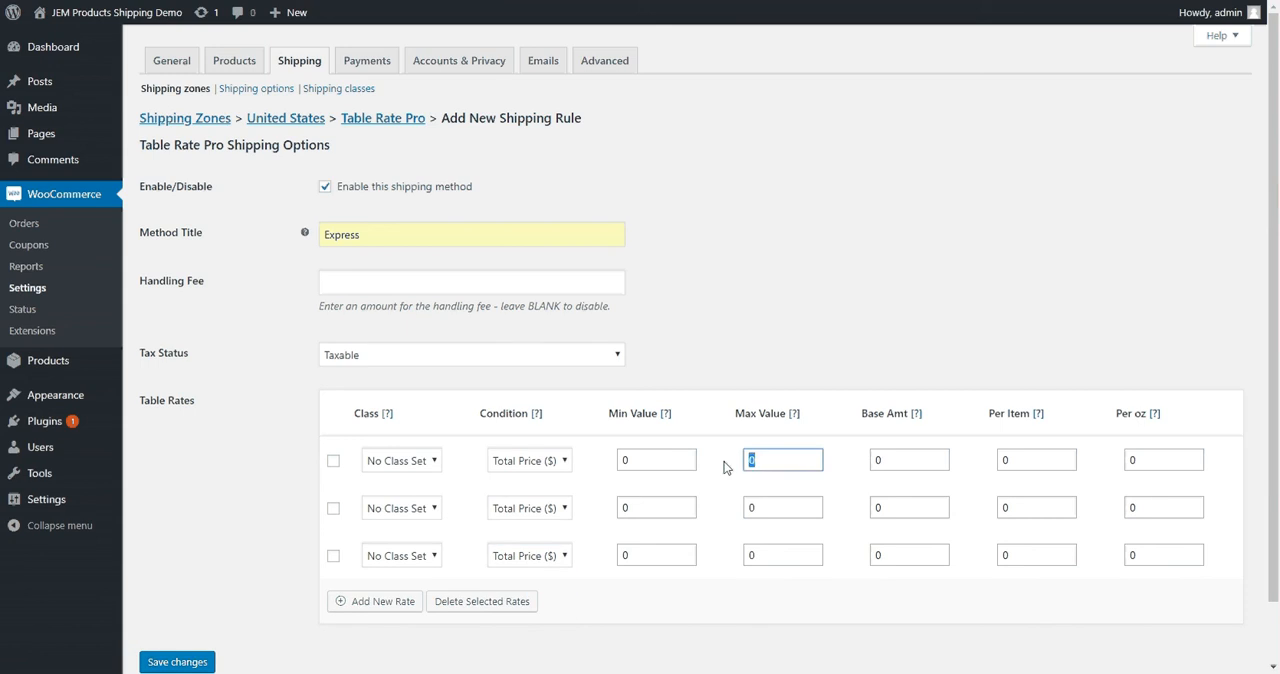
text(49.99)
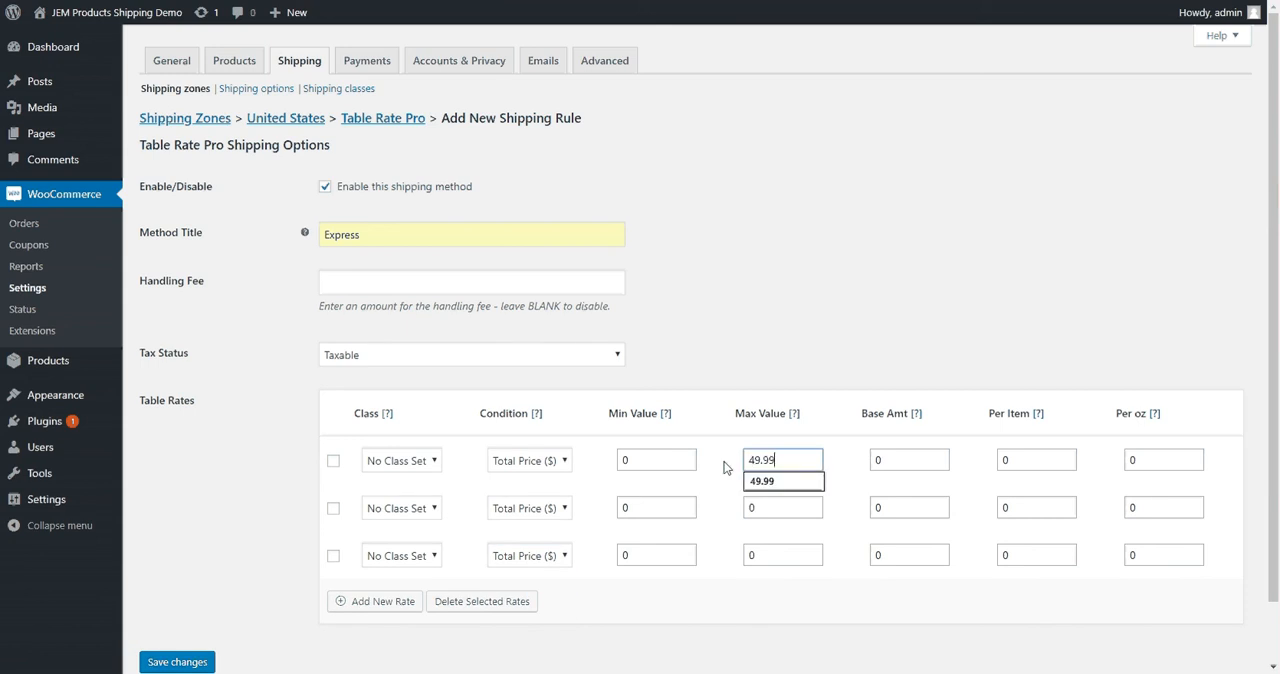
double_click(628, 507)
text(5)
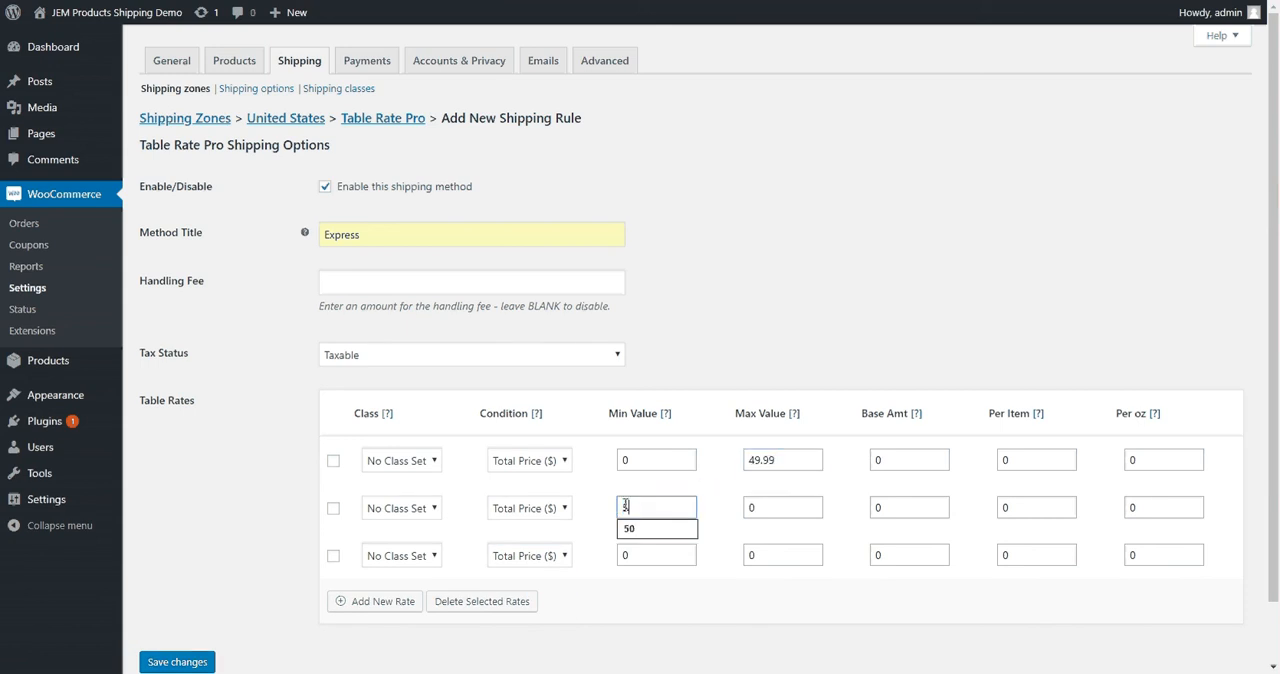
text(0)
double_click(810, 510)
text(99)
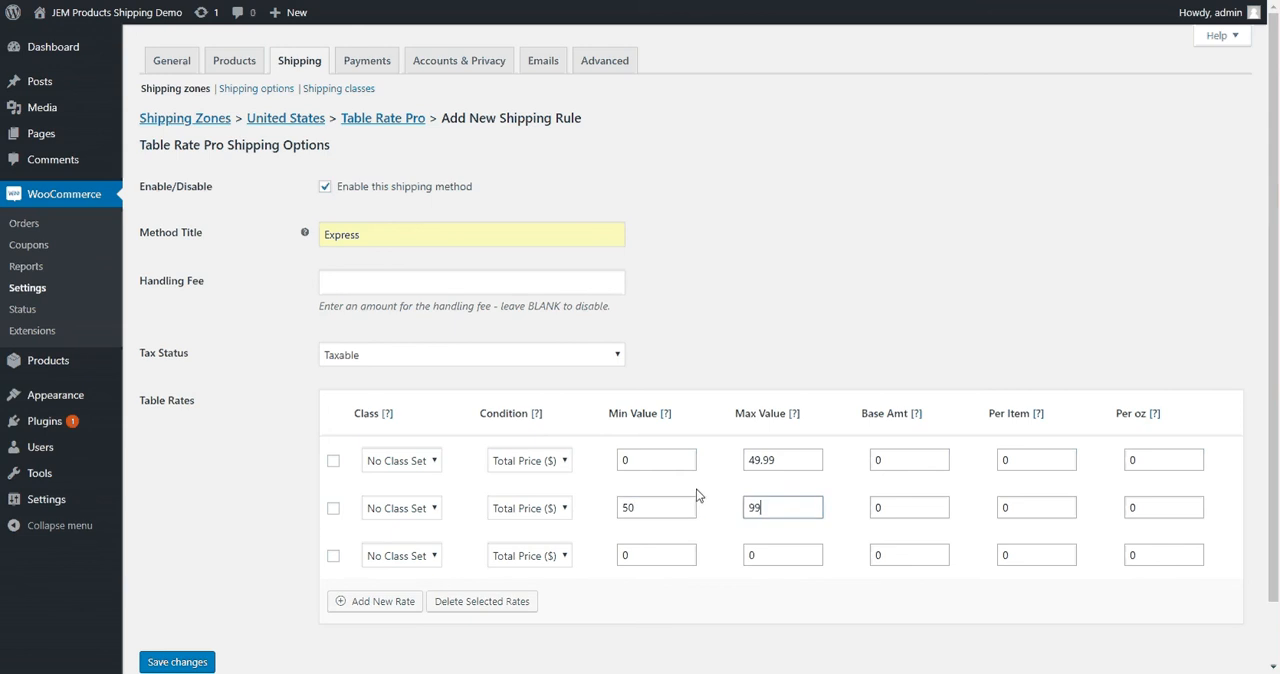
text(.99)
Set the third Express rate's minimum value to 100 and its maximum value to *
double_click(655, 556)
text(1)
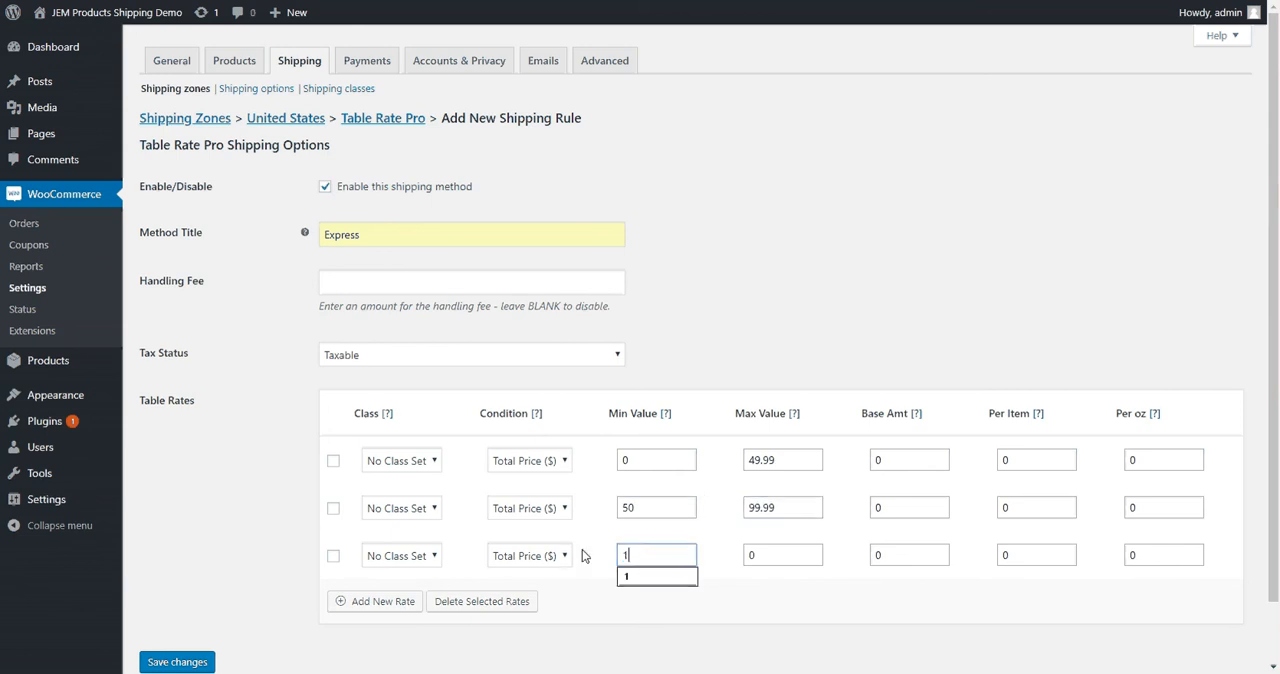
text(00)
double_click(766, 556)
text(*)
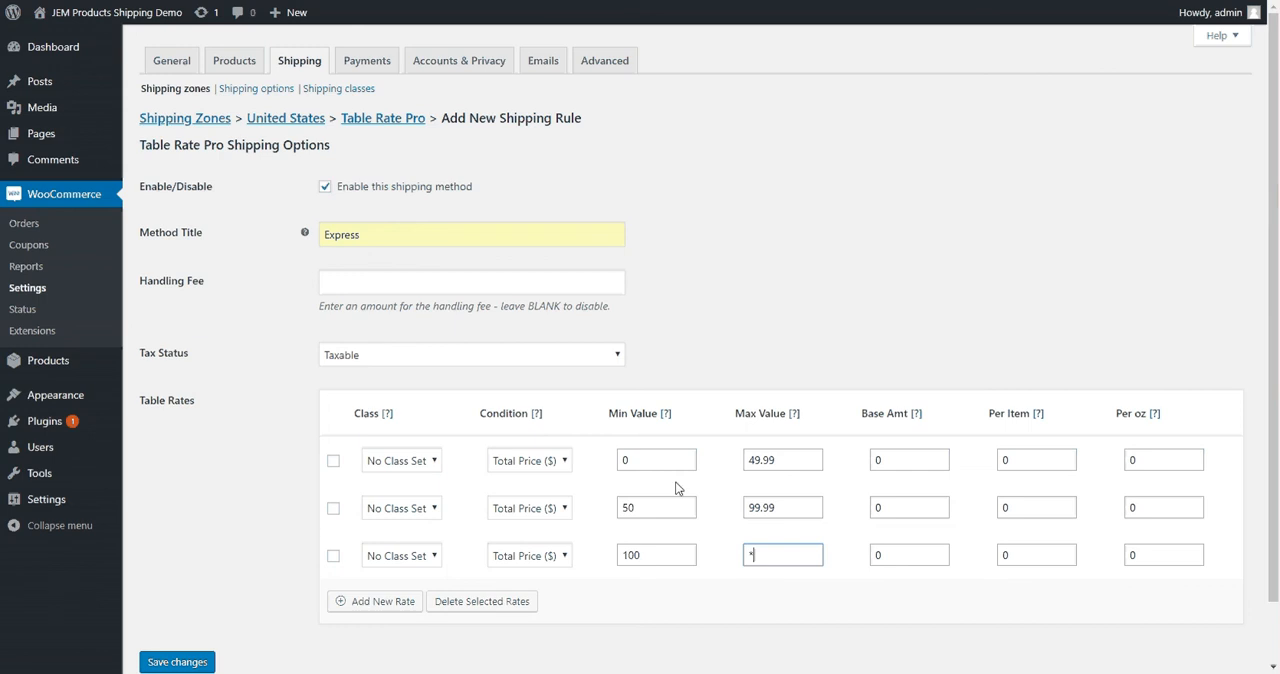
Set the Express rates' base amounts to 10, 12 and 5 in row order, and save the method
click(885, 460)
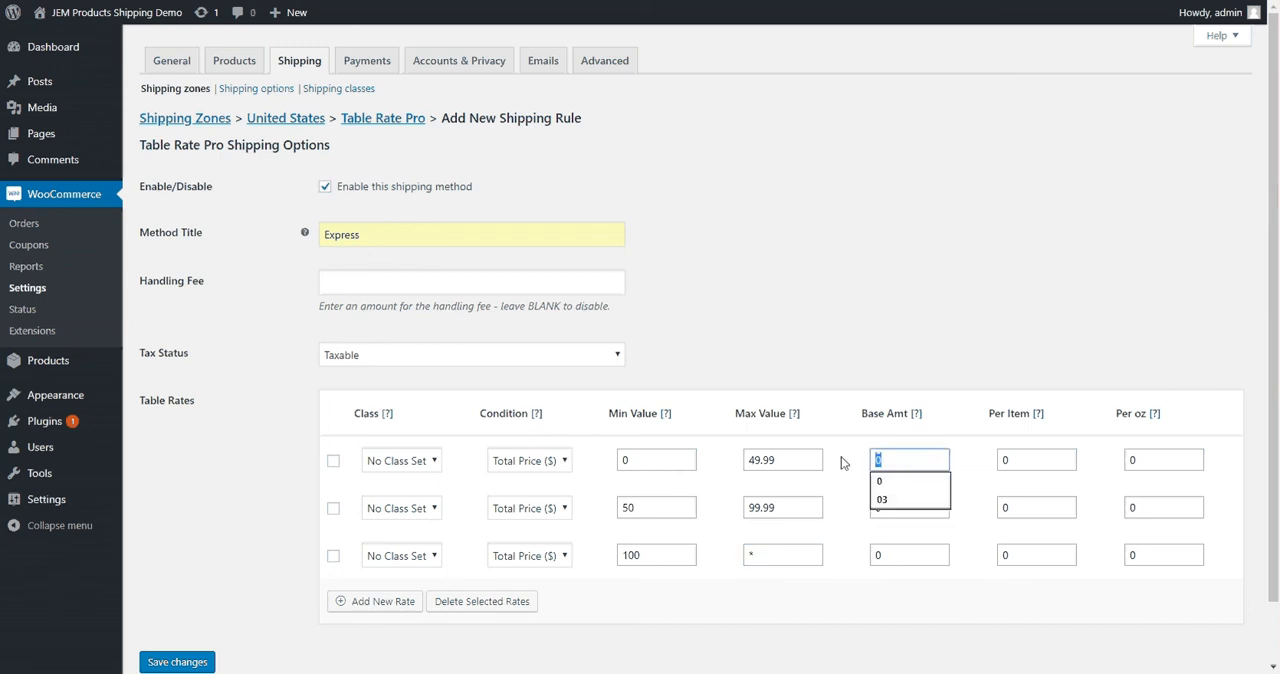
key(BackSpace)
text(10)
click(919, 508)
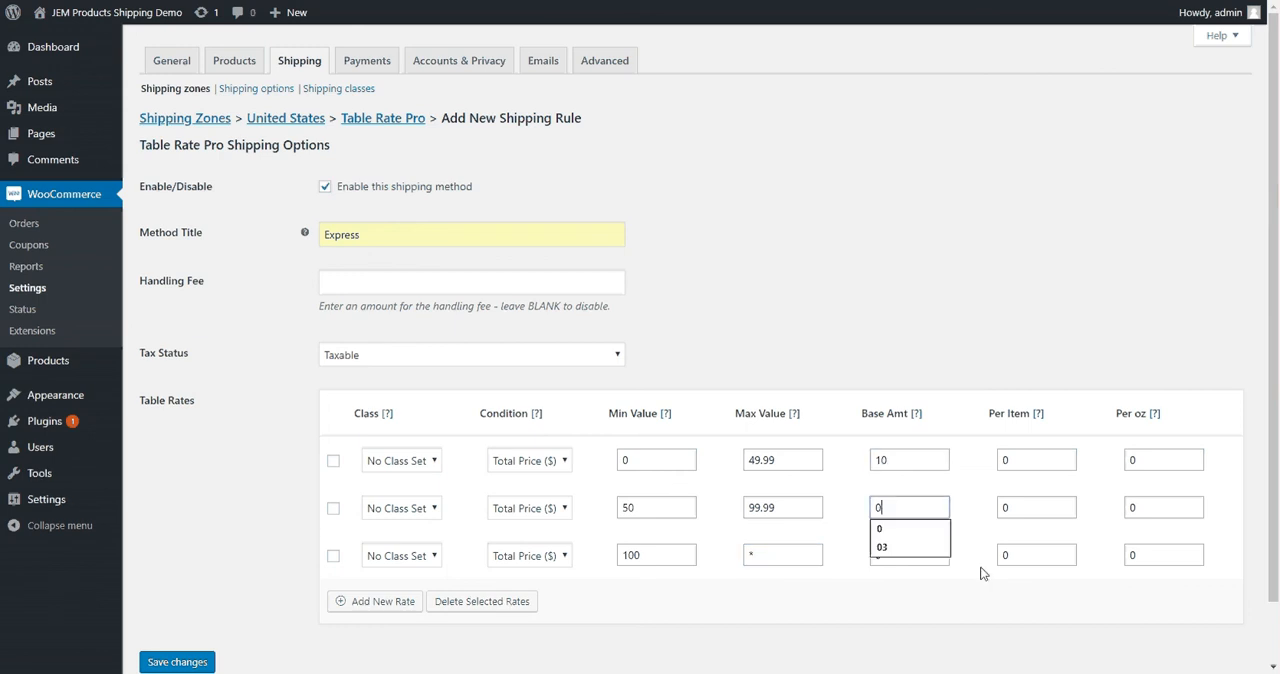
text(53)
key(BackSpace)
key(BackSpace)
key(BackSpace)
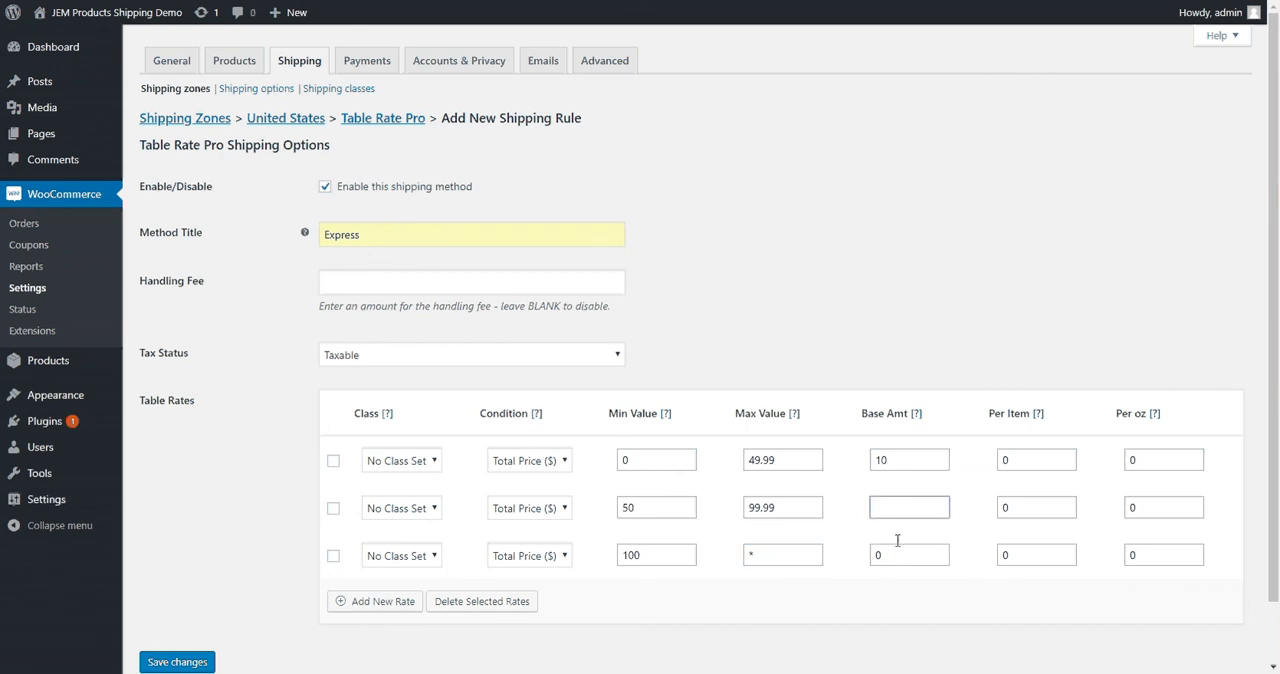
text(12)
double_click(902, 556)
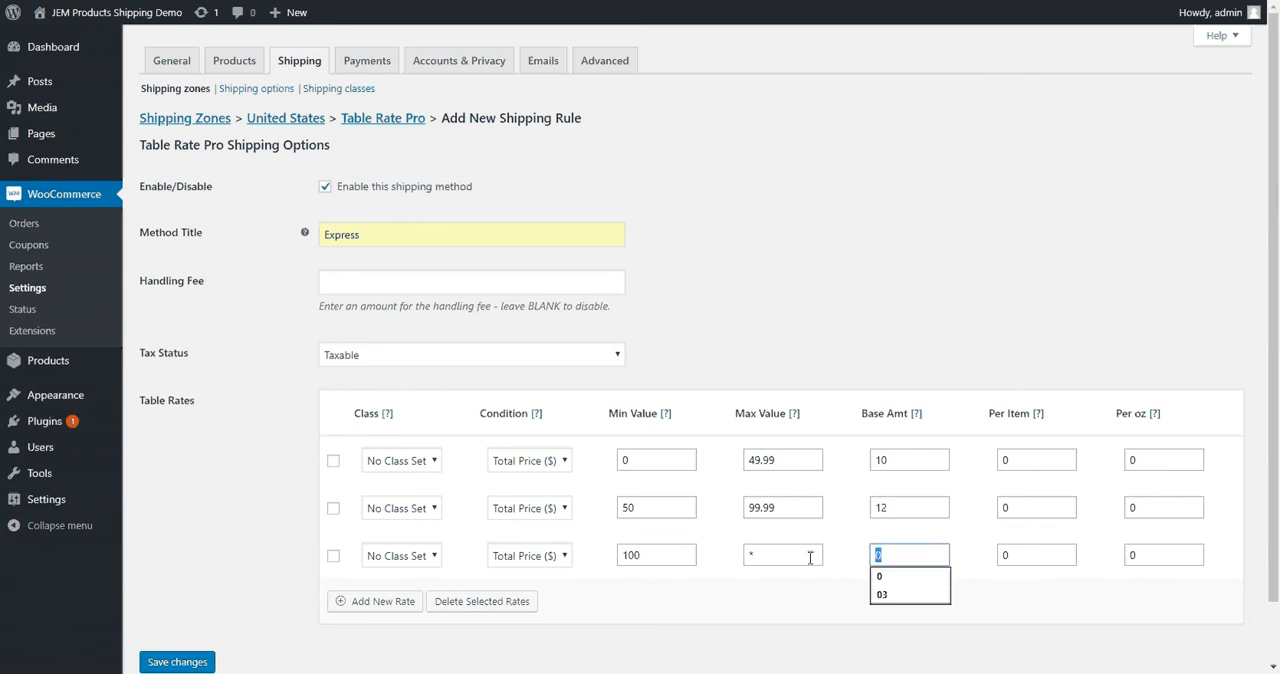
text(5)
click(178, 573)
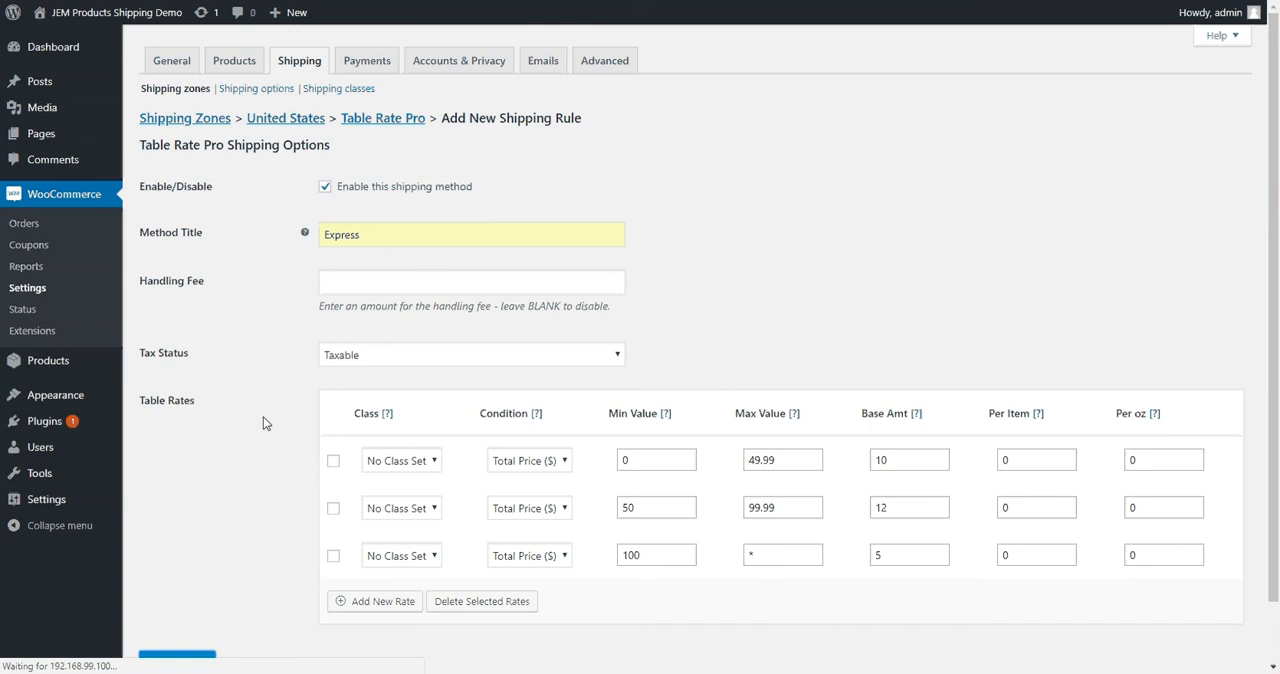
Create another shipping zone named Canada and assign Canada as its region
click(196, 121)
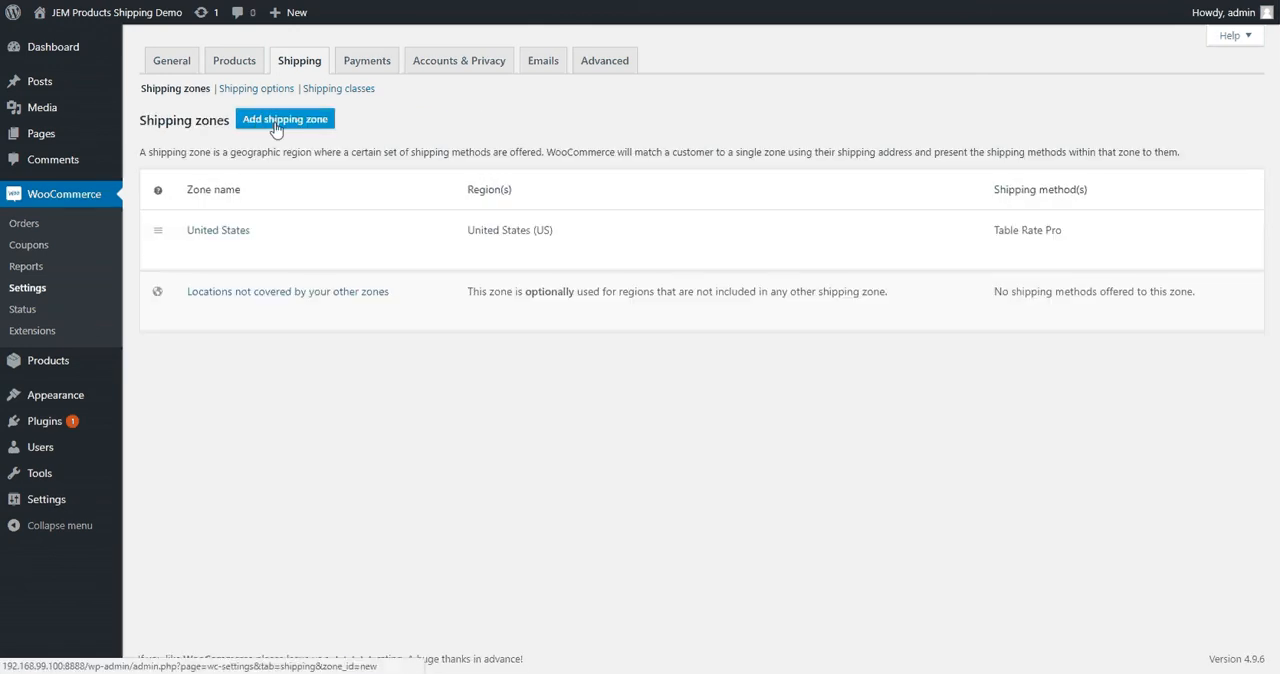
click(262, 122)
click(355, 162)
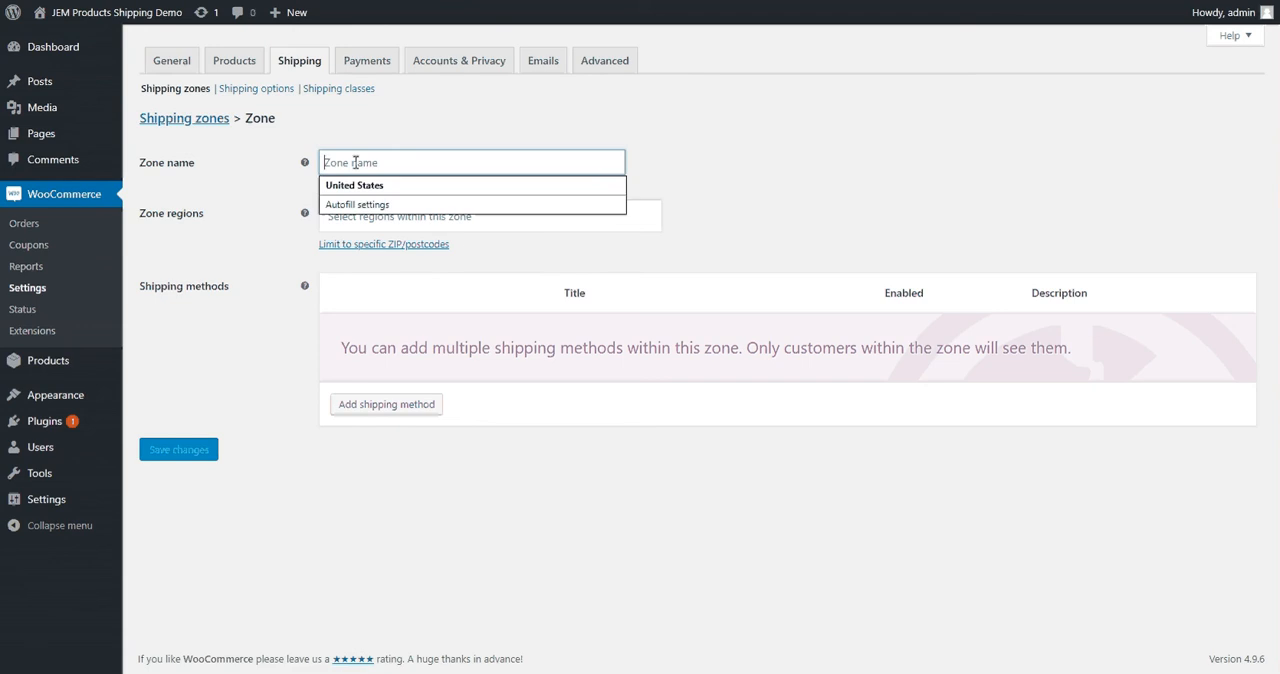
text(Canada)
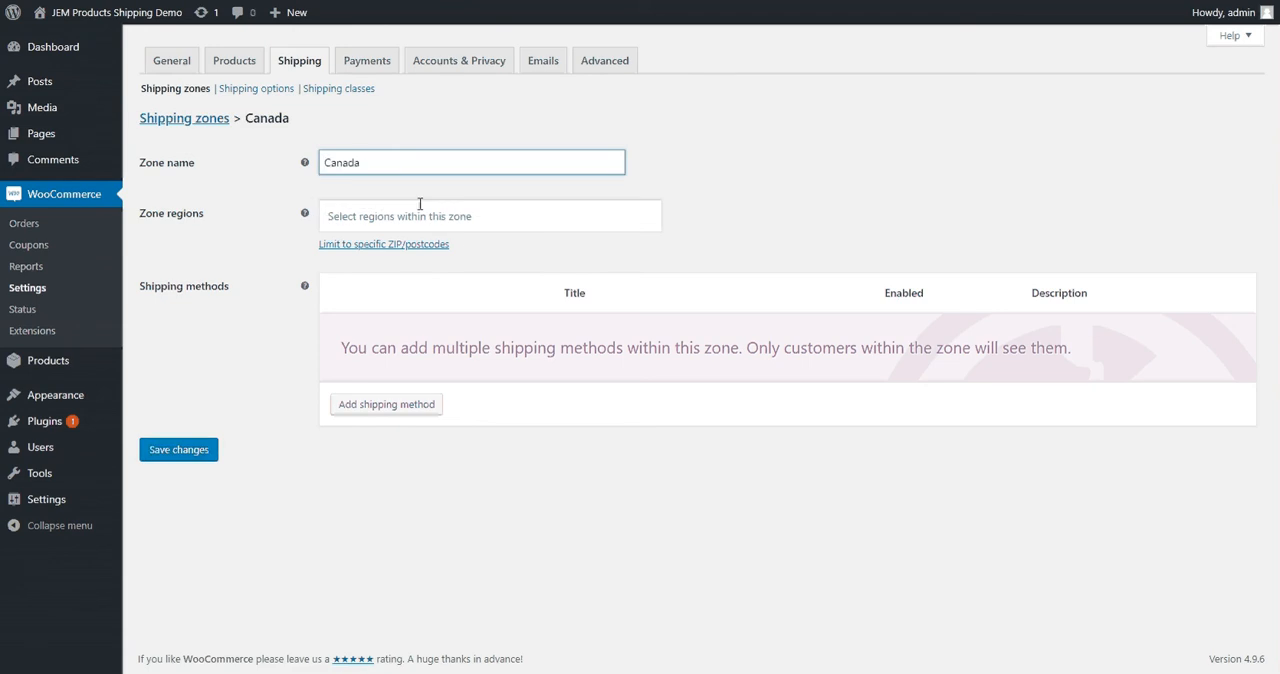
click(420, 204)
text(Can)
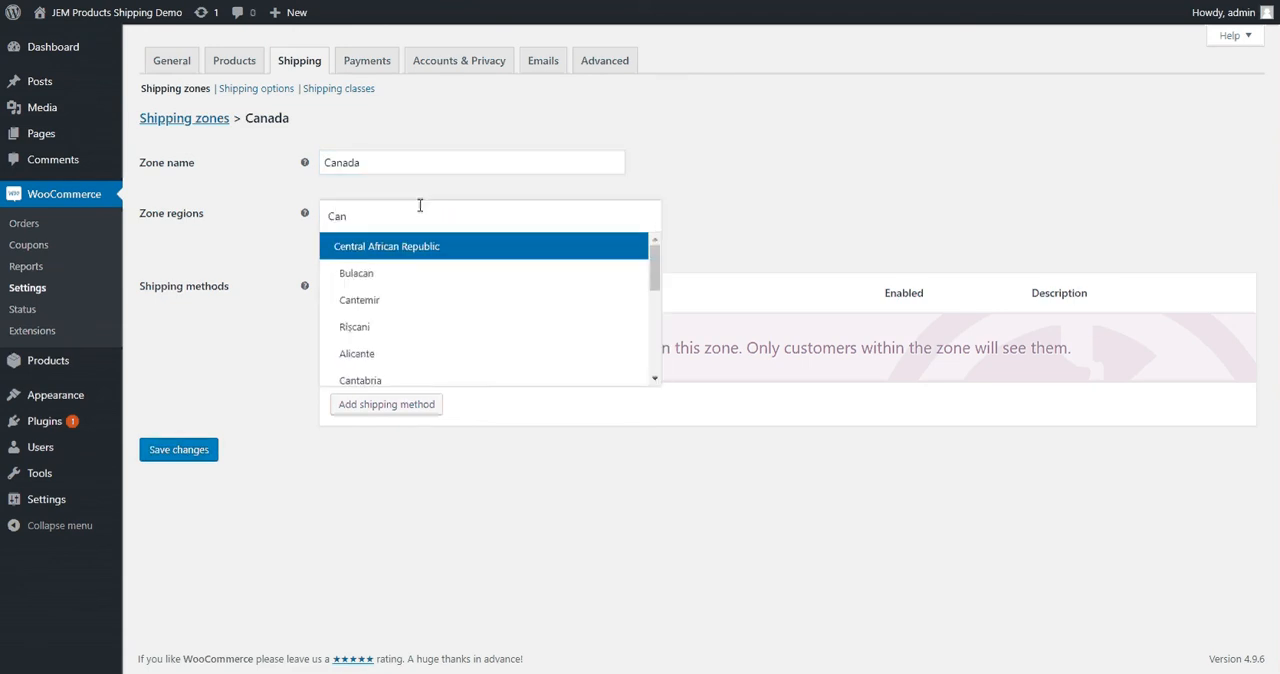
text(a)
click(370, 277)
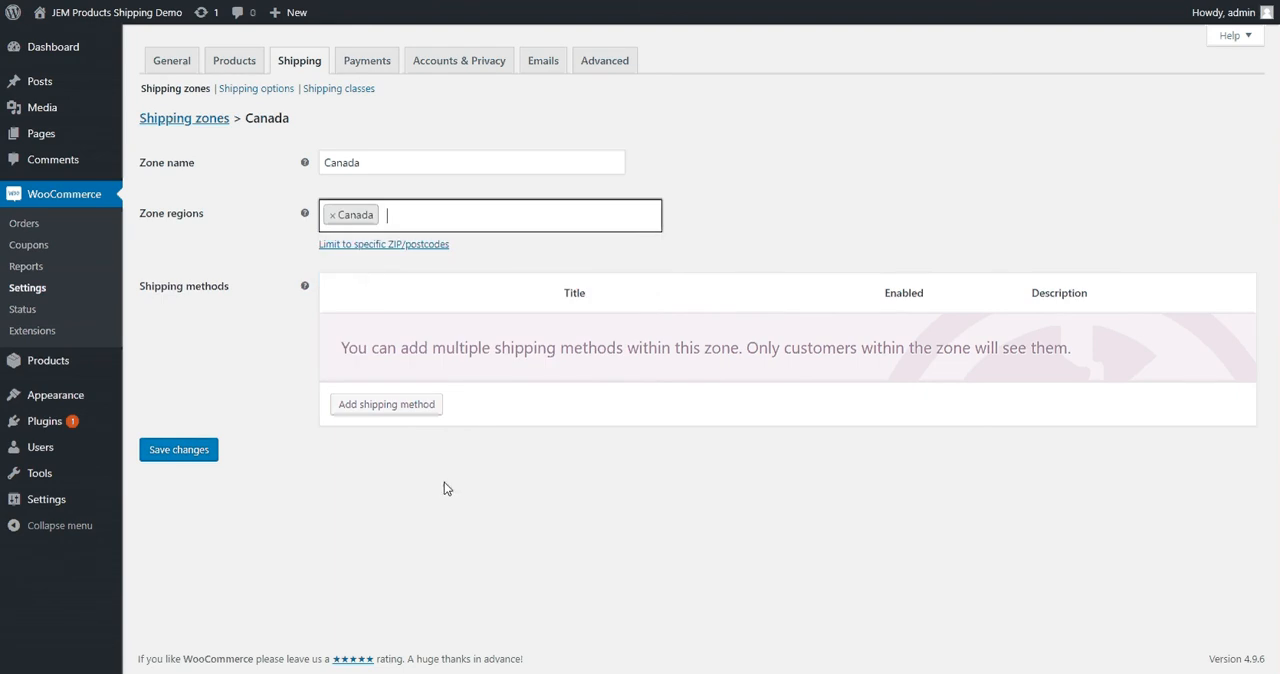
Add the Table Rate Pro shipping method to the Canada zone
click(405, 406)
click(565, 342)
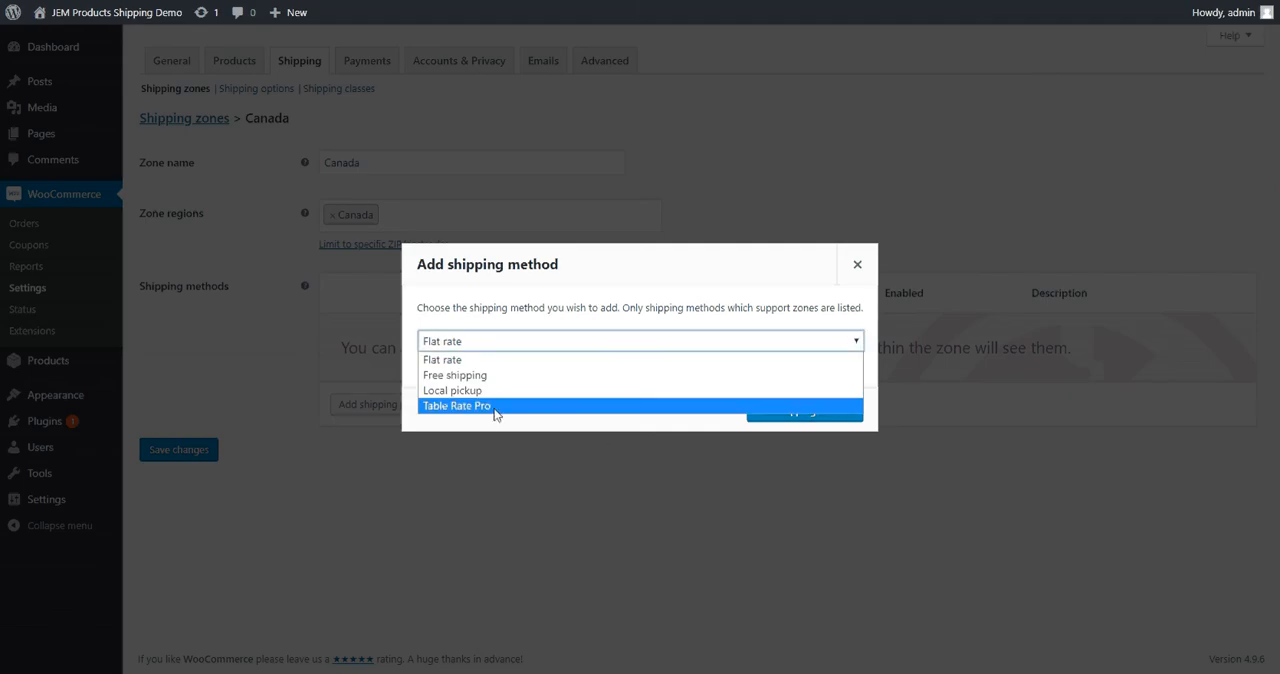
click(478, 406)
click(805, 412)
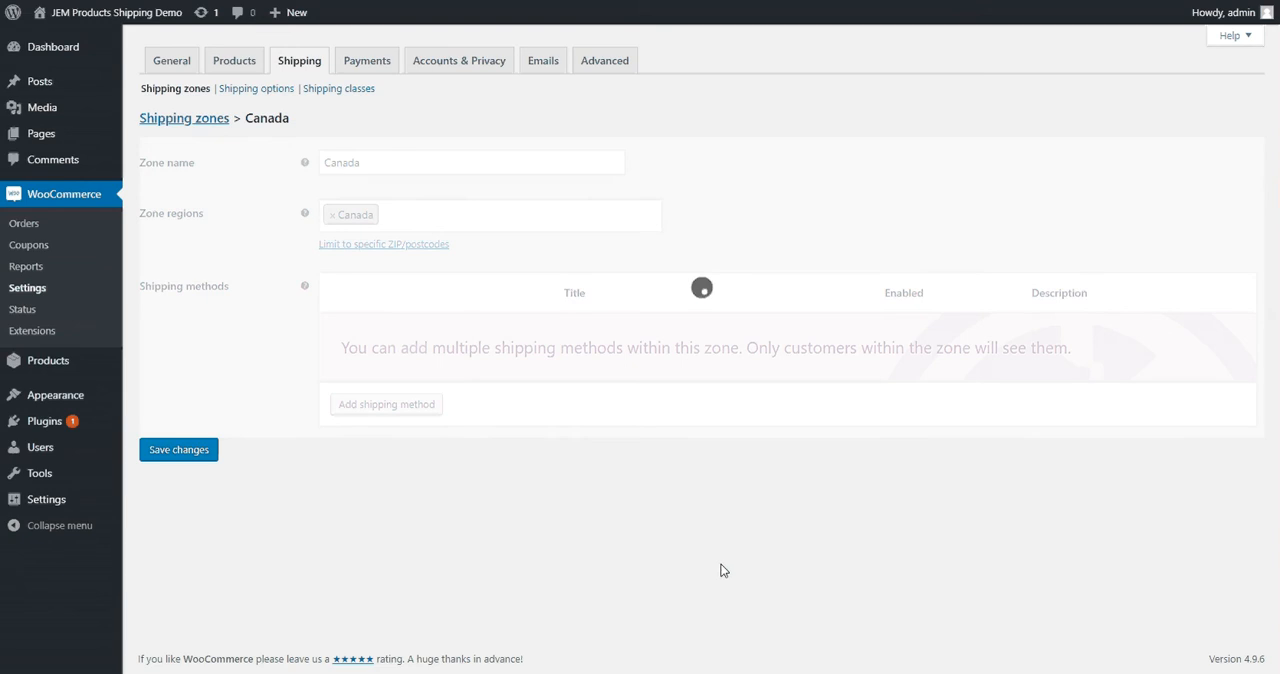
Create a new shipping rule under the Canada zone's Table Rate Pro and title it Standard
click(374, 352)
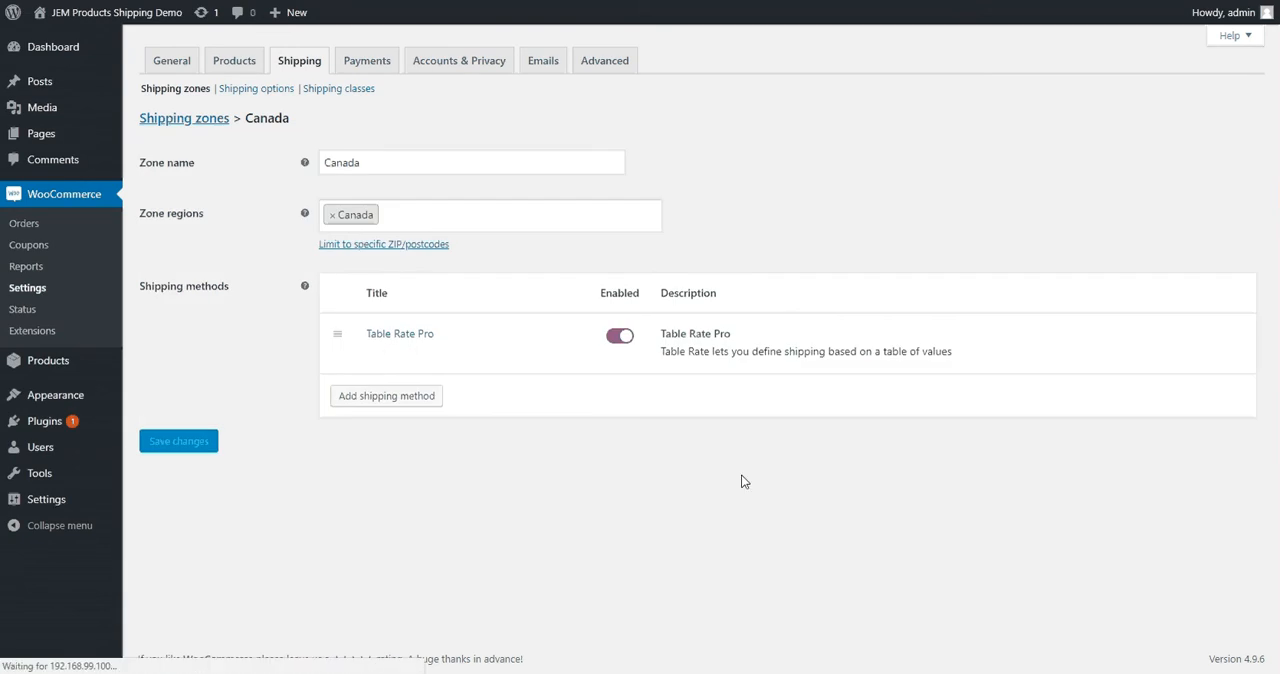
click(316, 186)
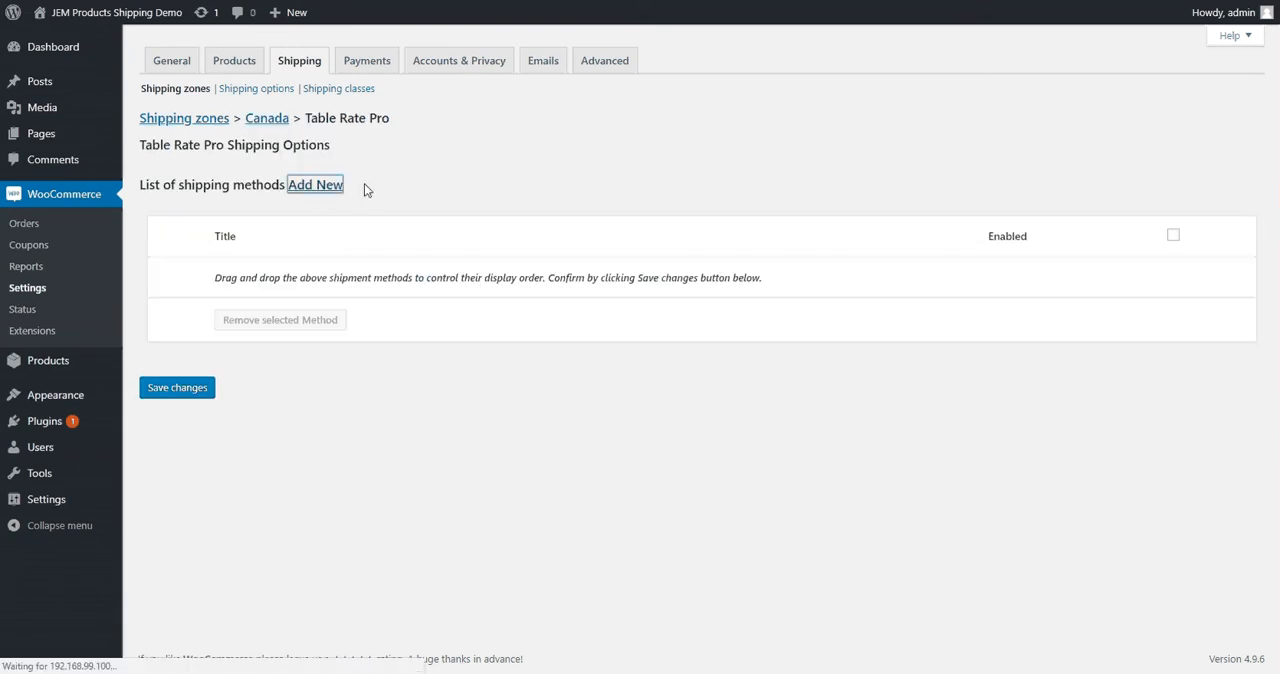
click(325, 187)
click(364, 240)
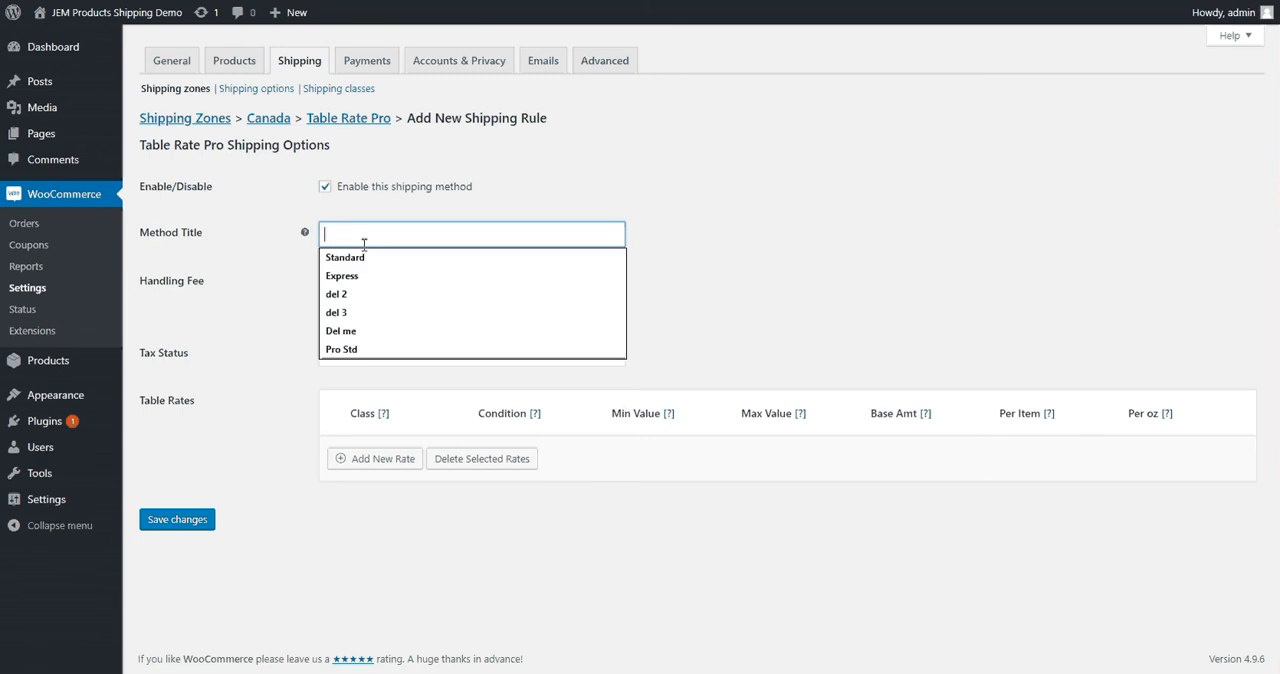
click(390, 258)
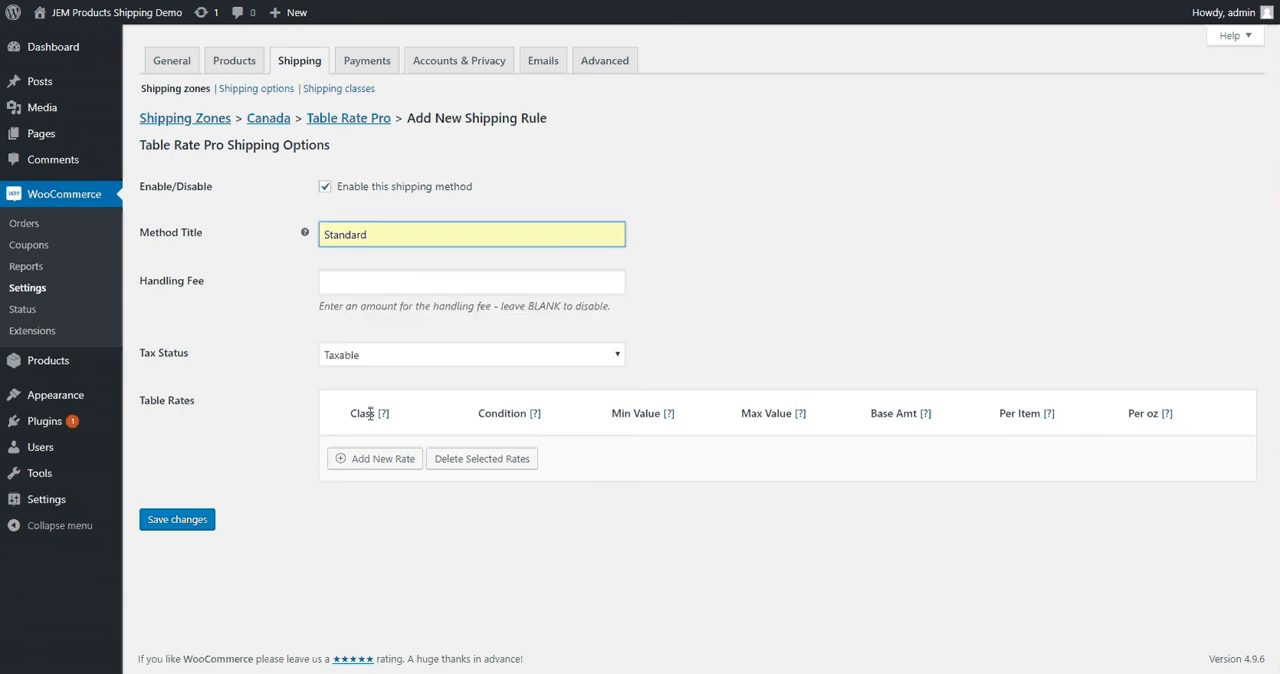
Add three rate rows to the Canada Standard method's table rates
click(376, 466)
click(375, 506)
click(375, 555)
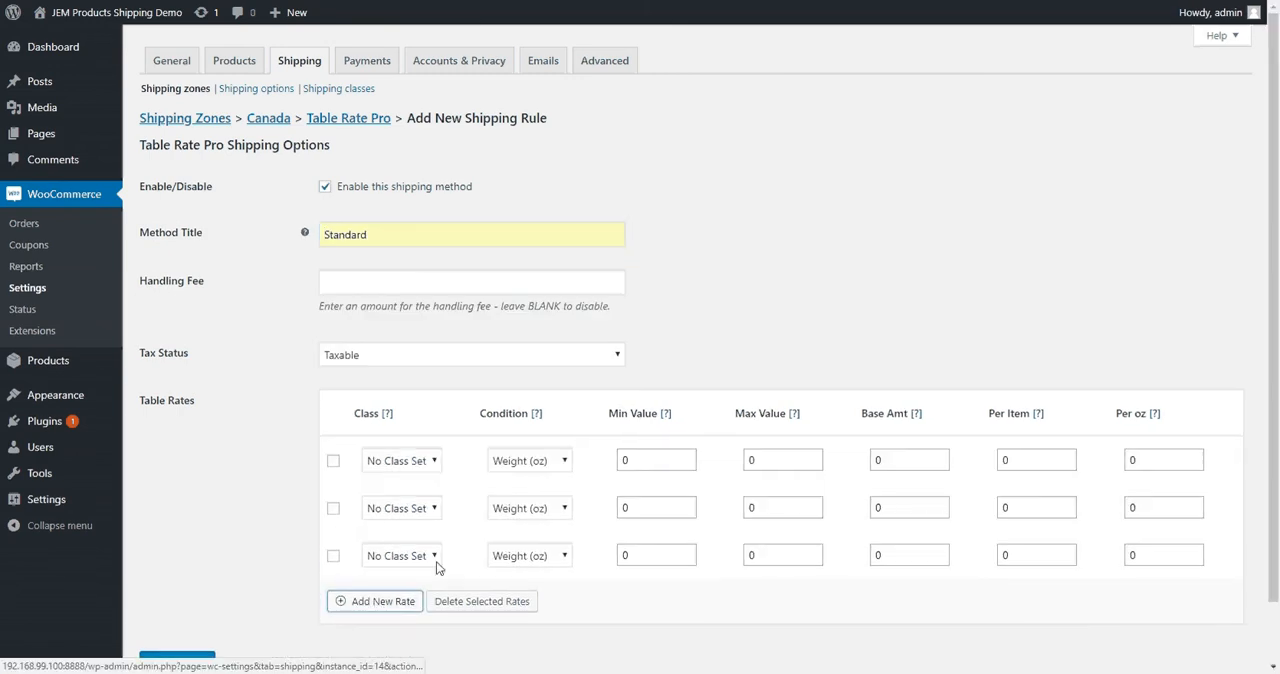
Set the condition of all three Canada Standard rates to Total Price ($)
click(528, 460)
click(525, 496)
click(530, 508)
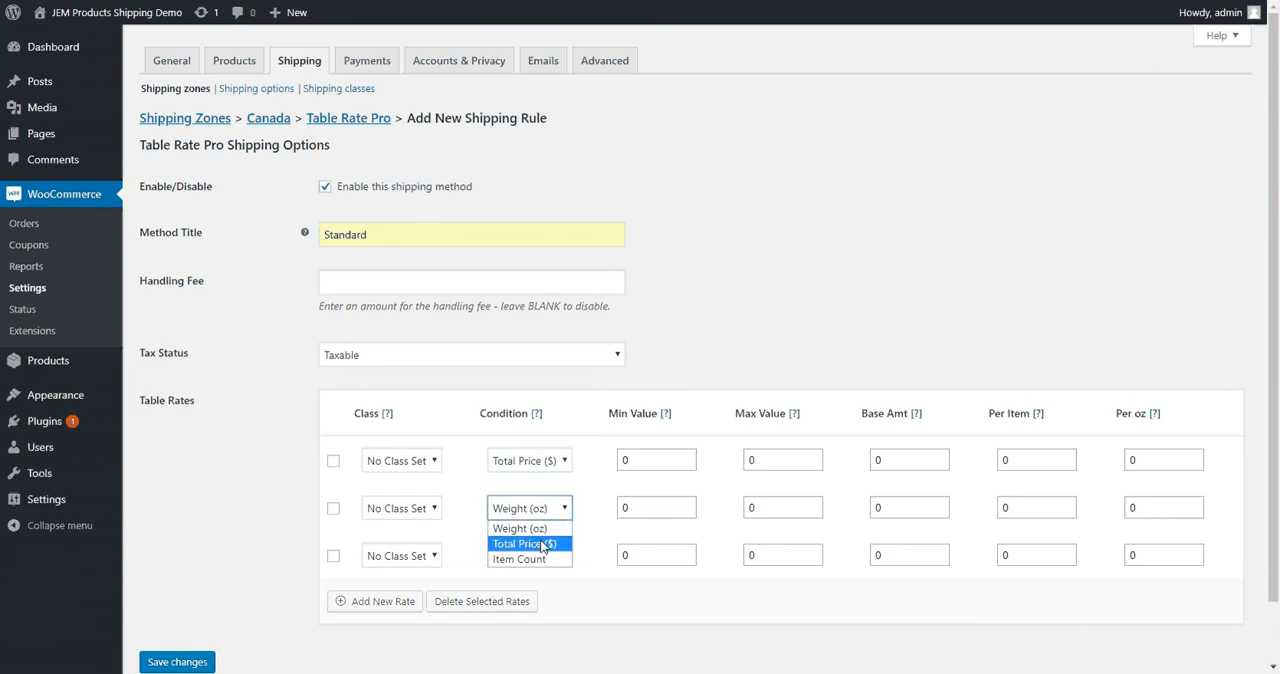
click(541, 546)
click(540, 556)
click(552, 590)
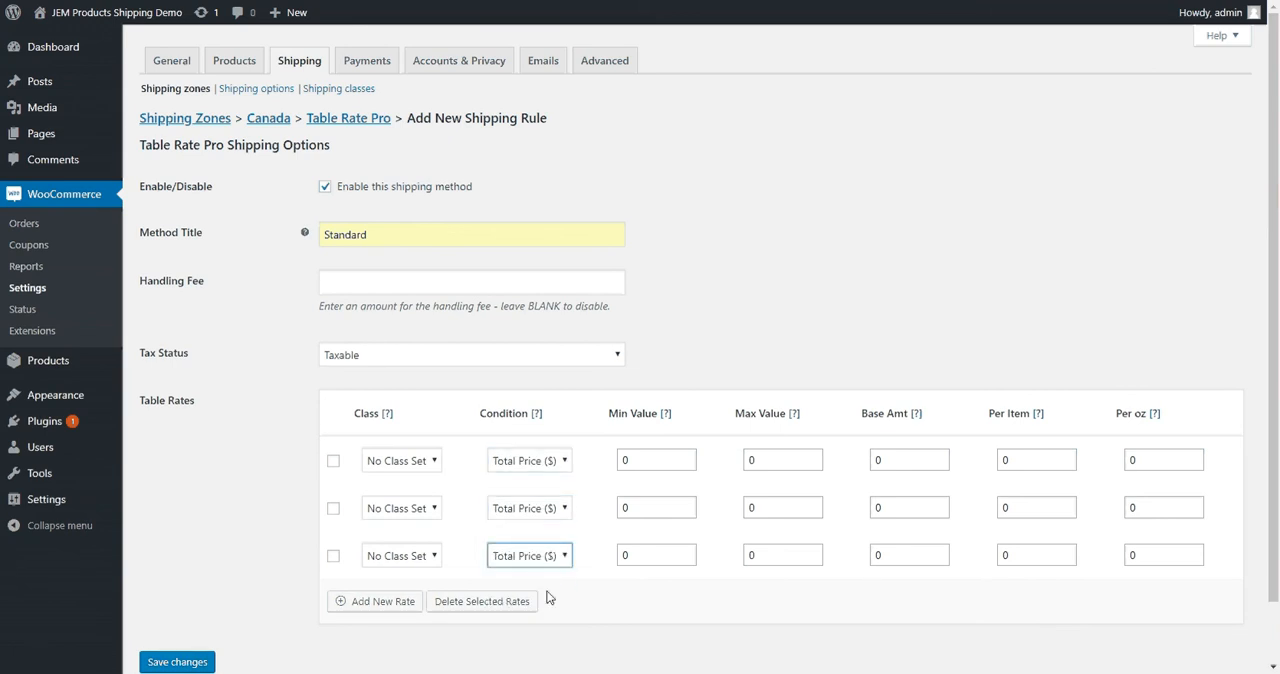
Set the first Canada Standard rate's maximum value to 49.99 and the second rate's range to 50 through 99.99
double_click(772, 458)
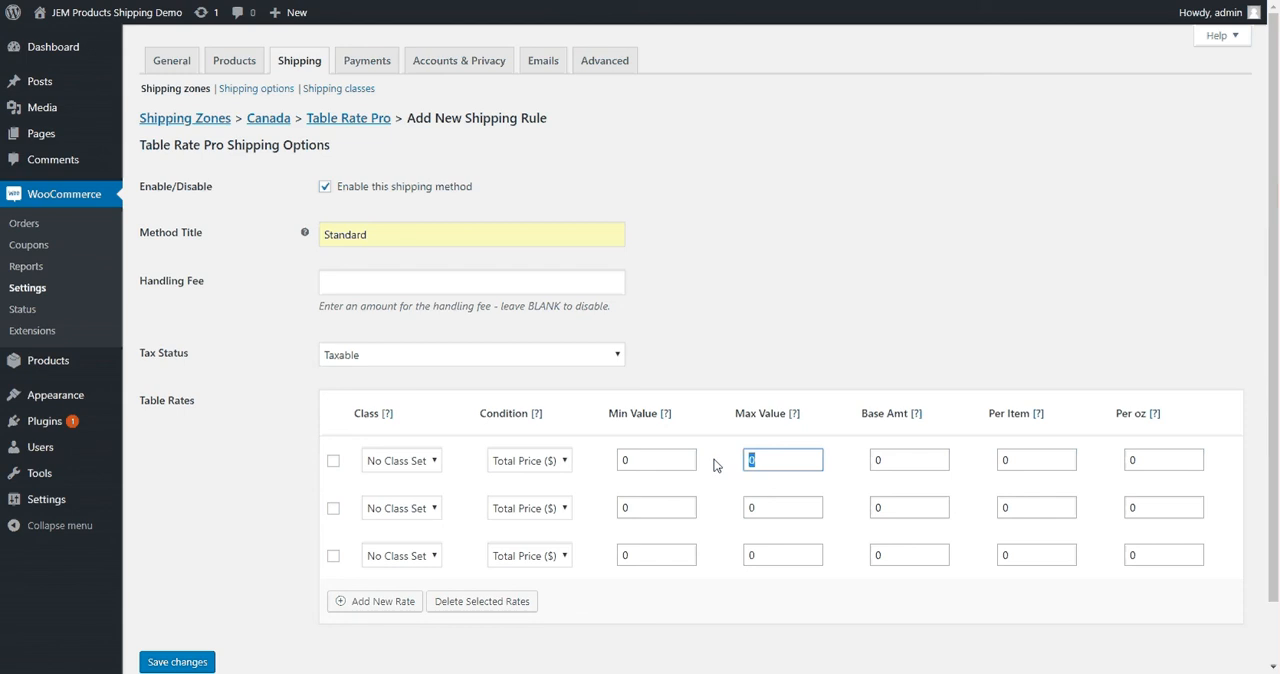
text(49.99)
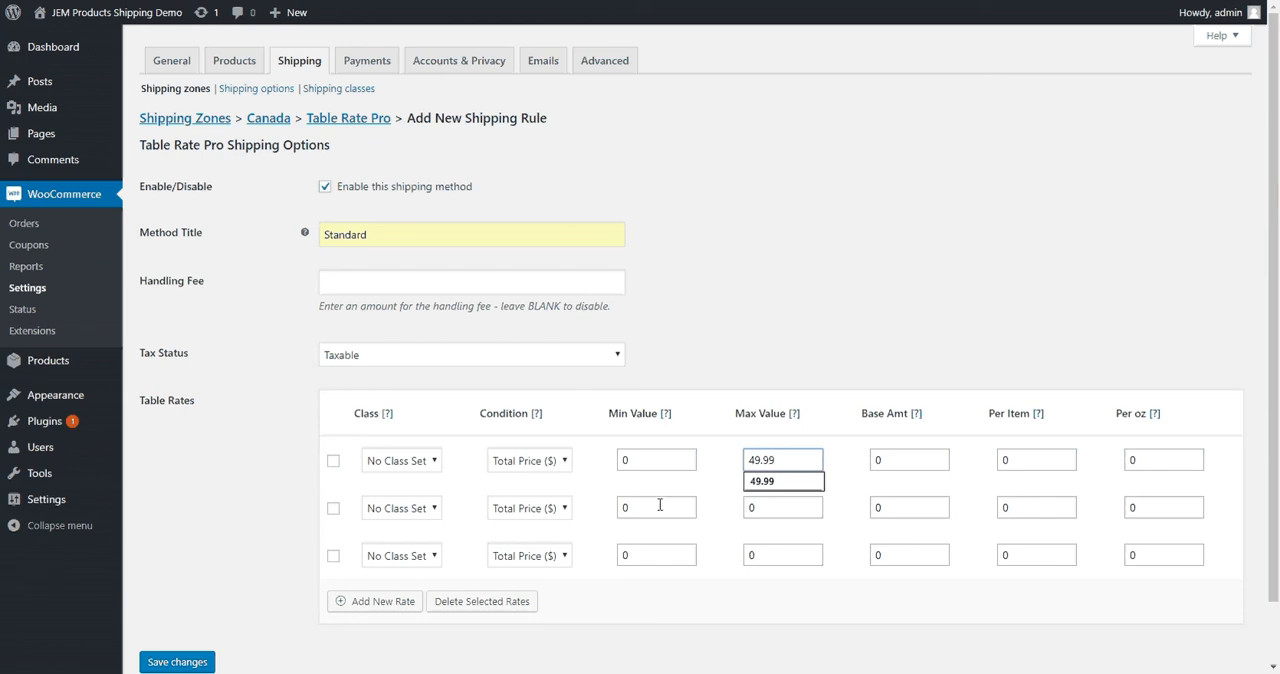
double_click(628, 508)
text(50)
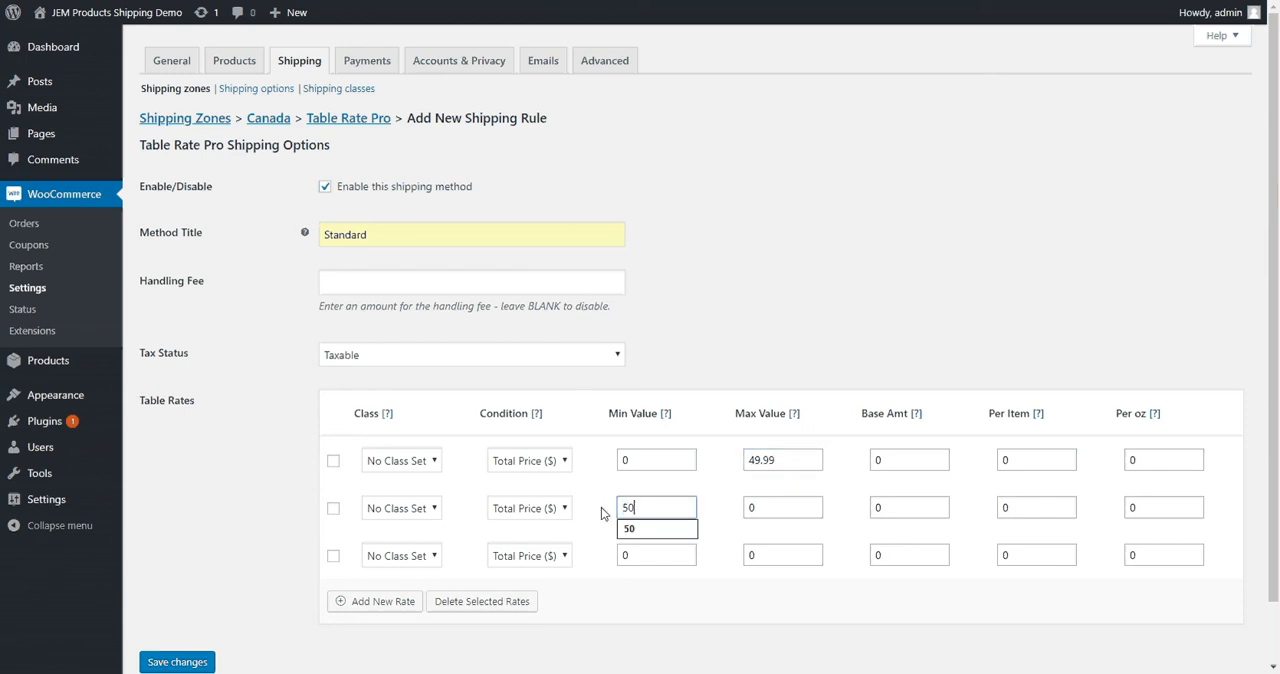
double_click(754, 507)
text(99.99)
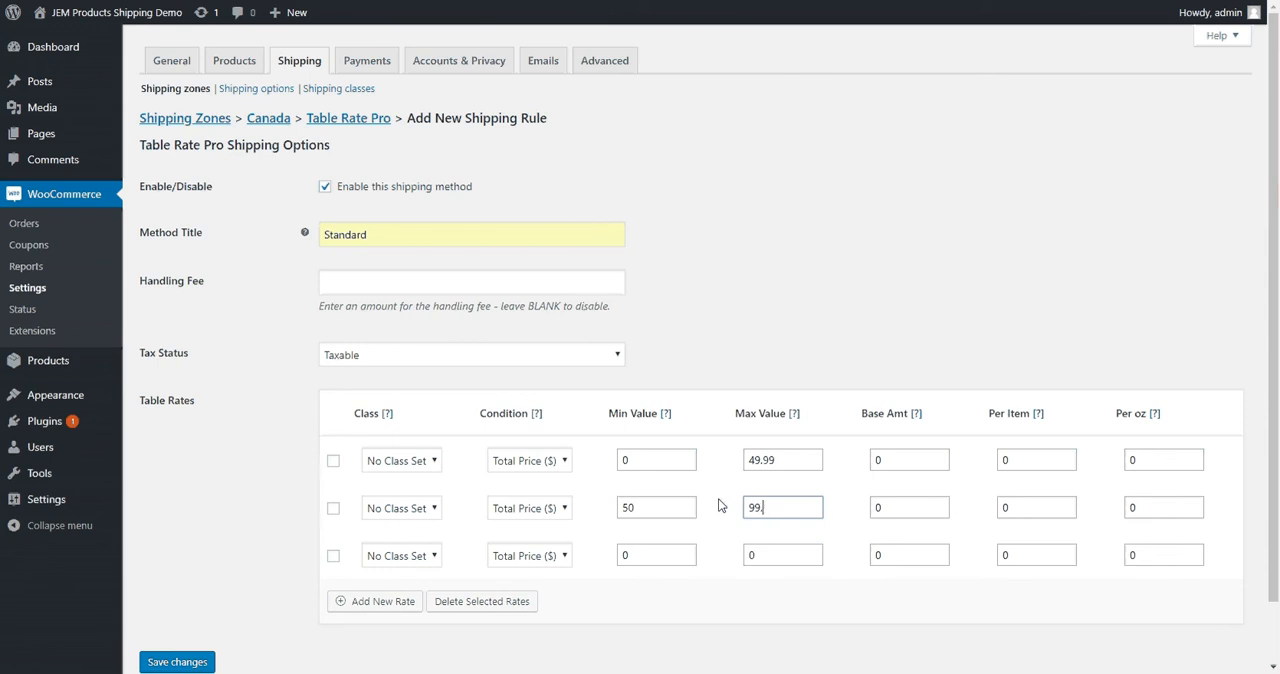
Set the third Canada Standard rate's minimum value to 100 and its maximum value to *
double_click(640, 553)
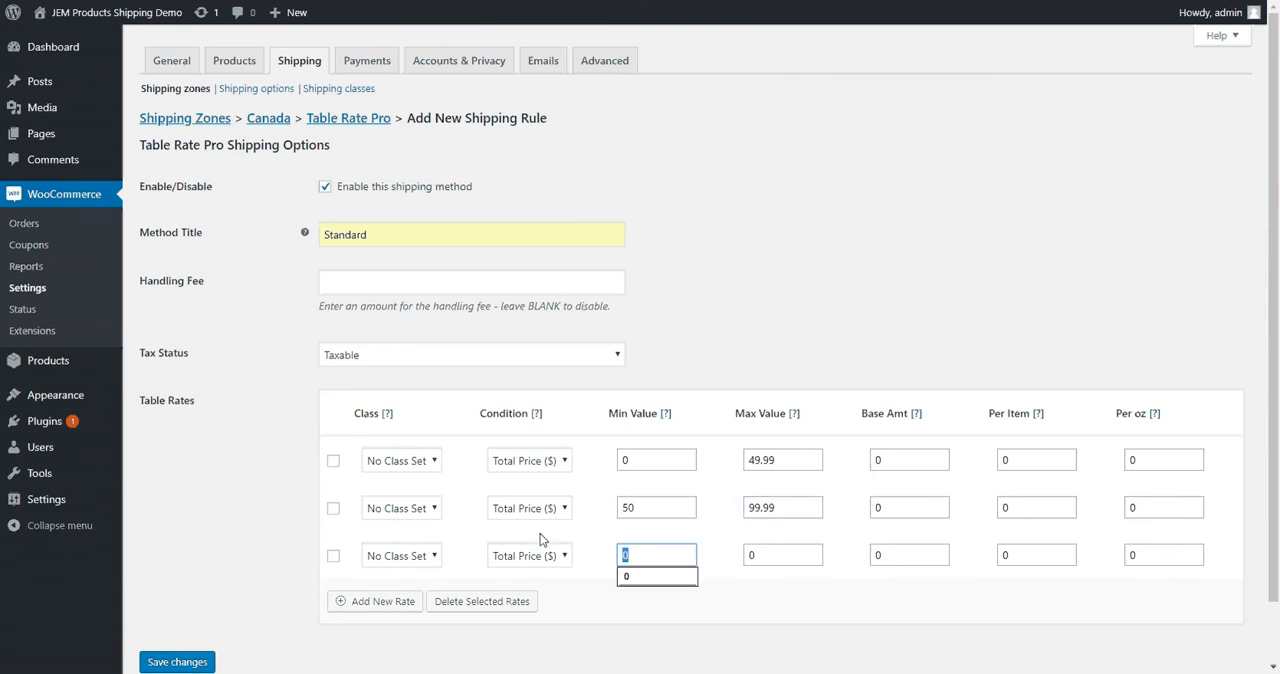
text(100)
key(Tab)
text(*)
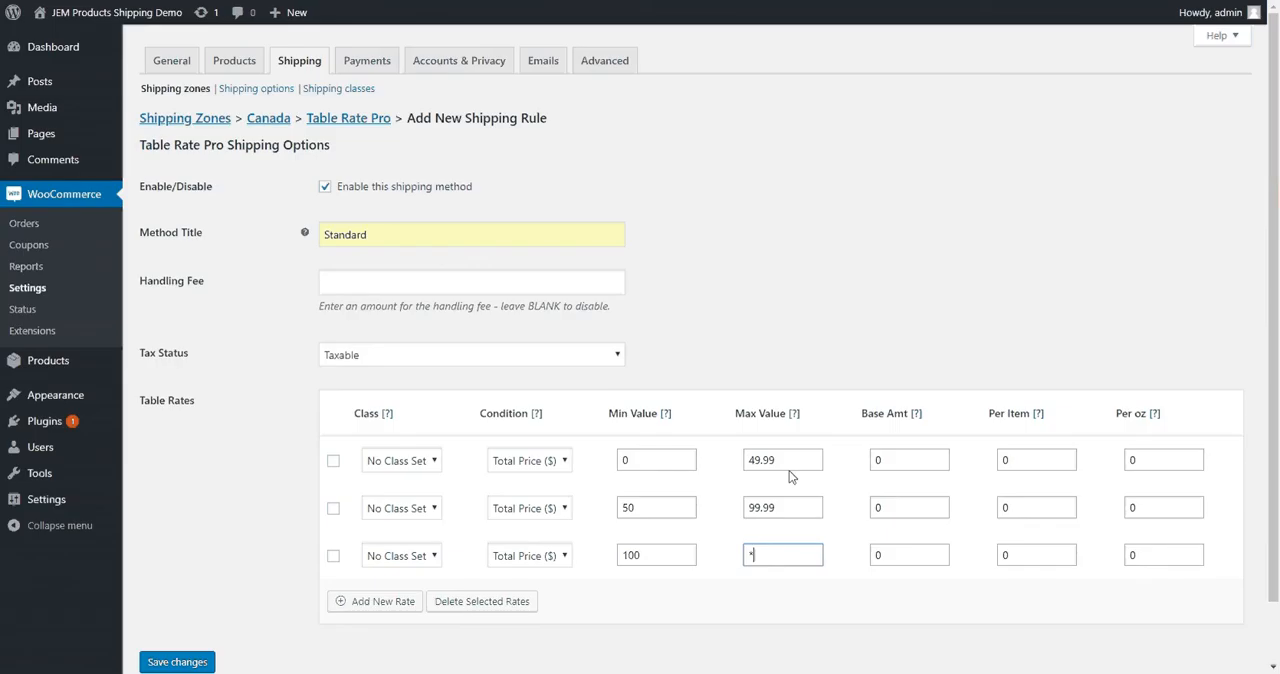
Set the Canada Standard rates' base amounts to 10, 12 and 5 in row order
key(Tab)
text(10)
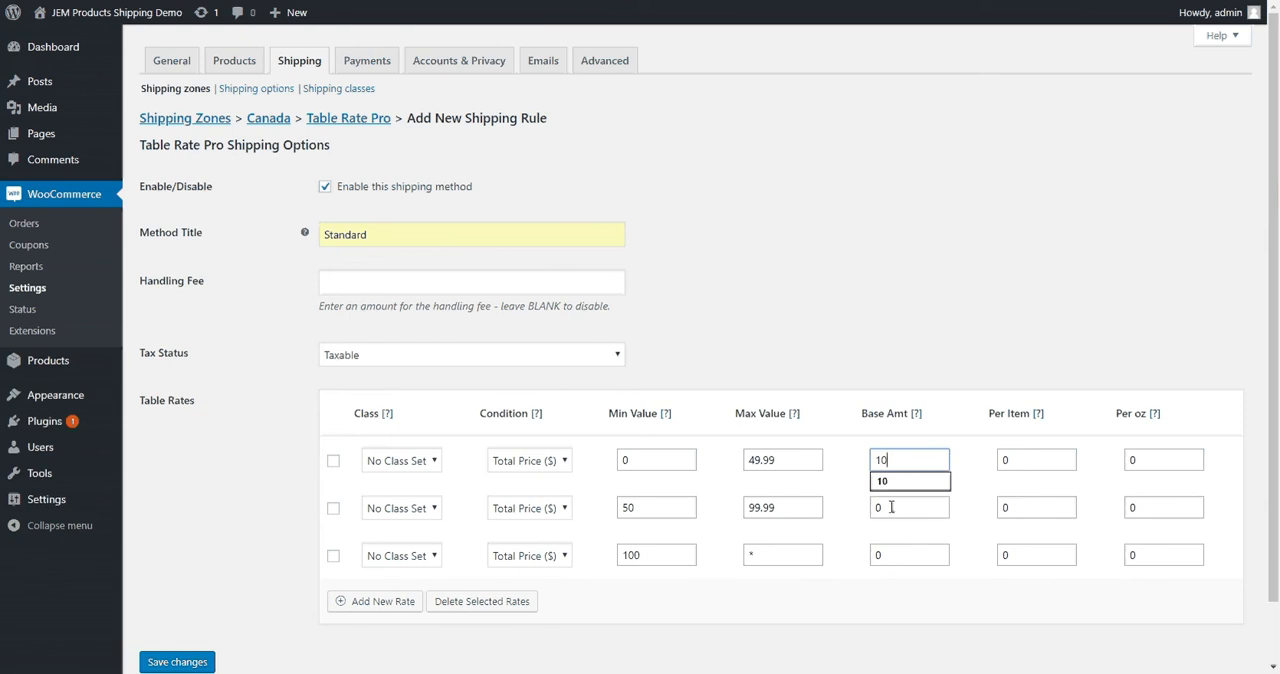
click(891, 507)
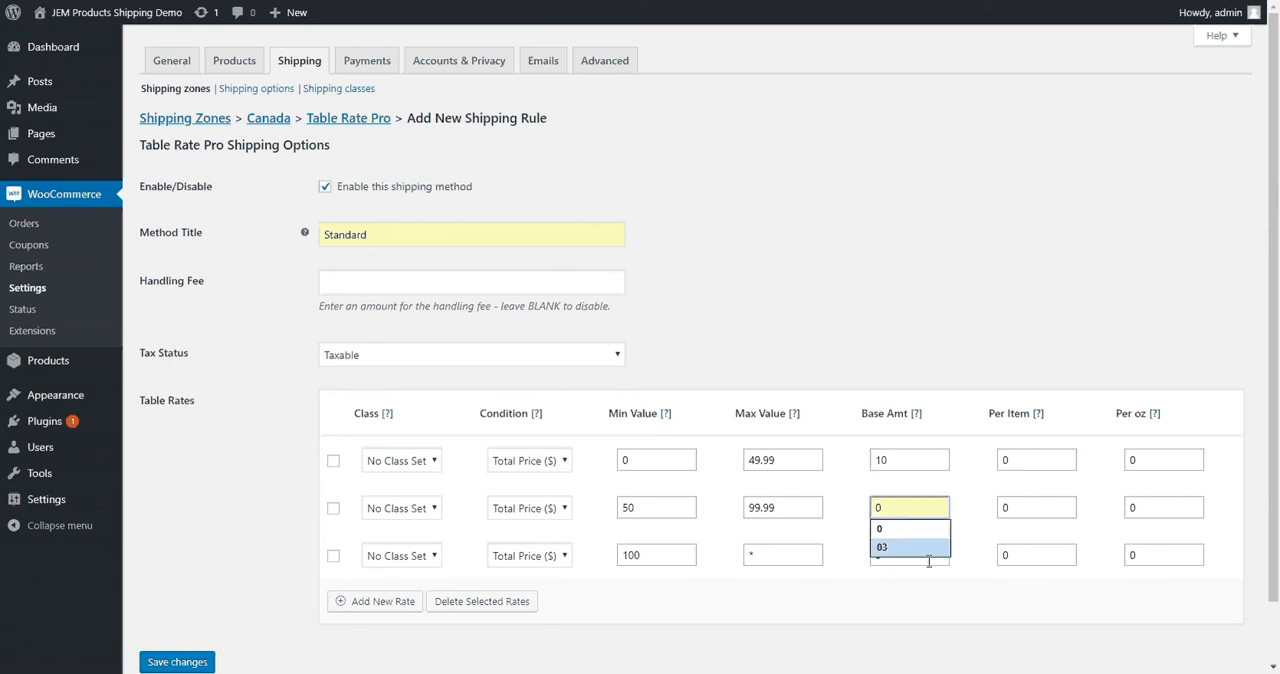
text(12)
drag(898, 556, 858, 558)
text(5)
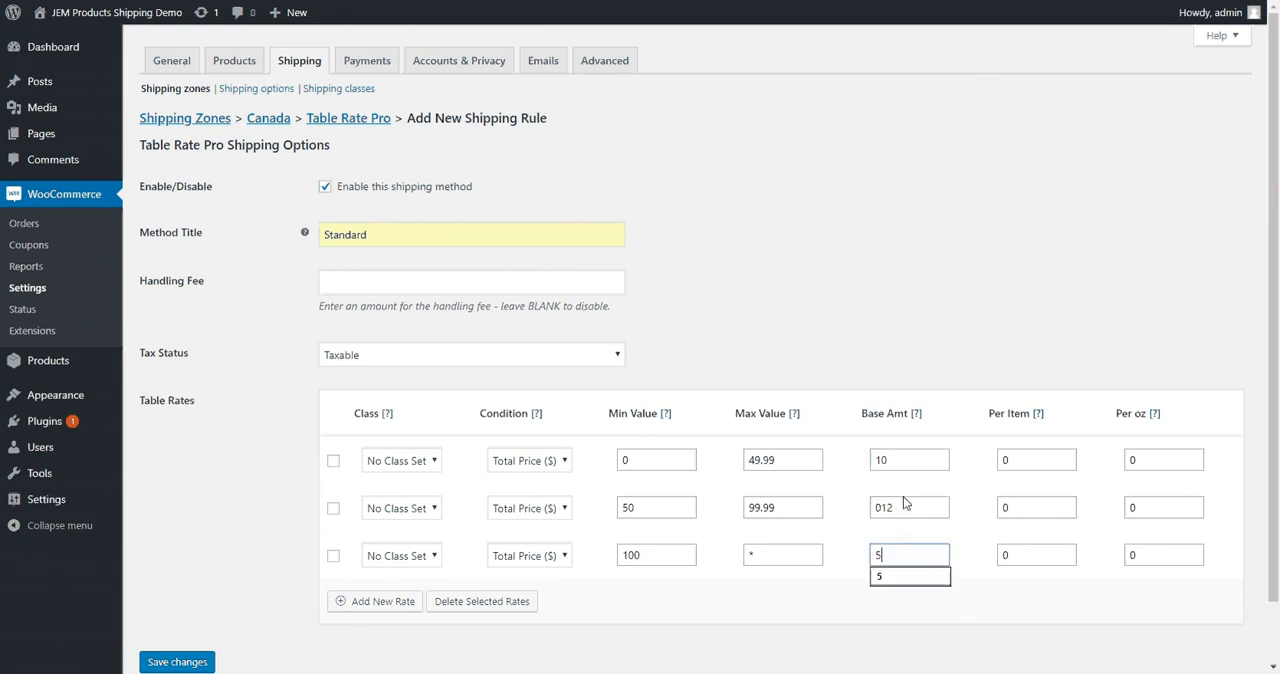
drag(905, 504, 831, 516)
text(12)
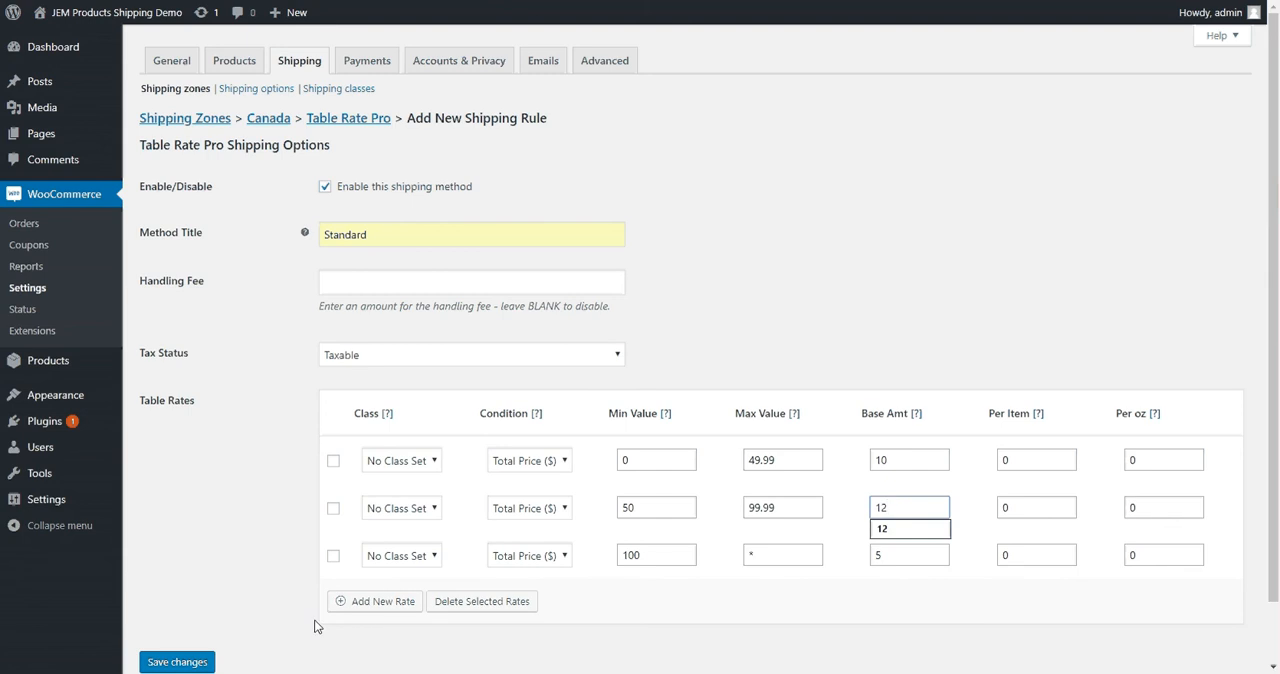
Save the Canada Standard shipping rule and return to the shipping zones overview
click(181, 521)
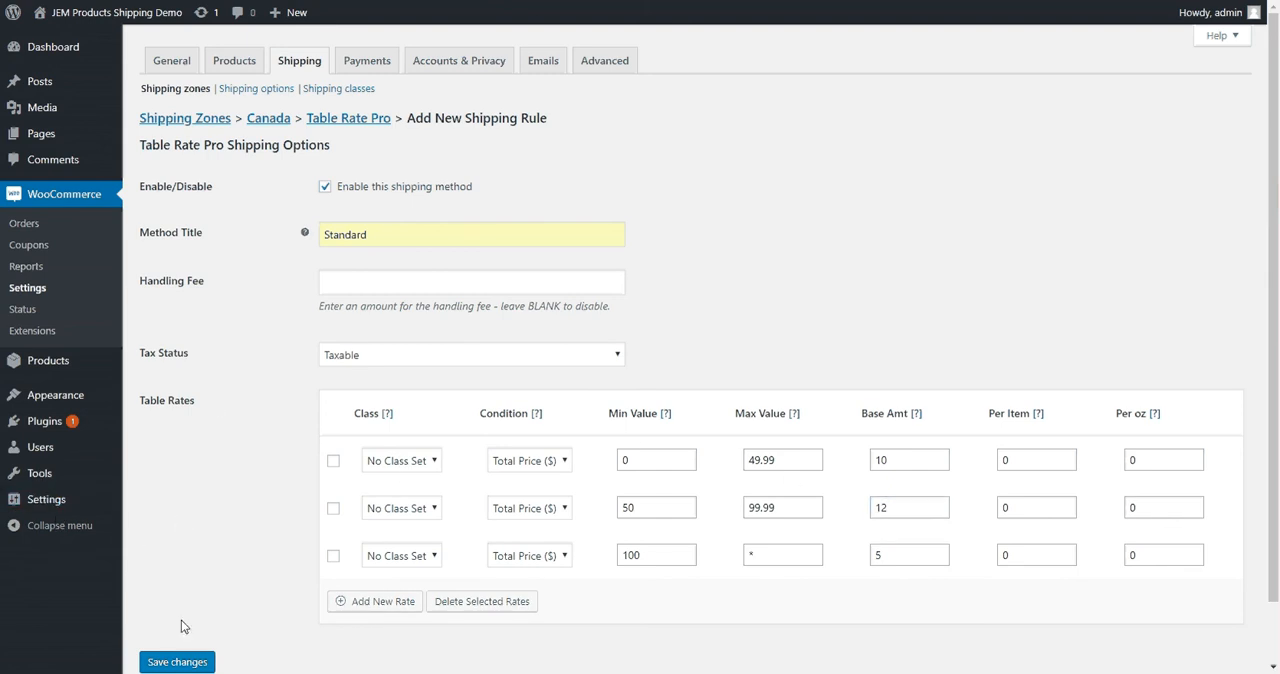
click(177, 661)
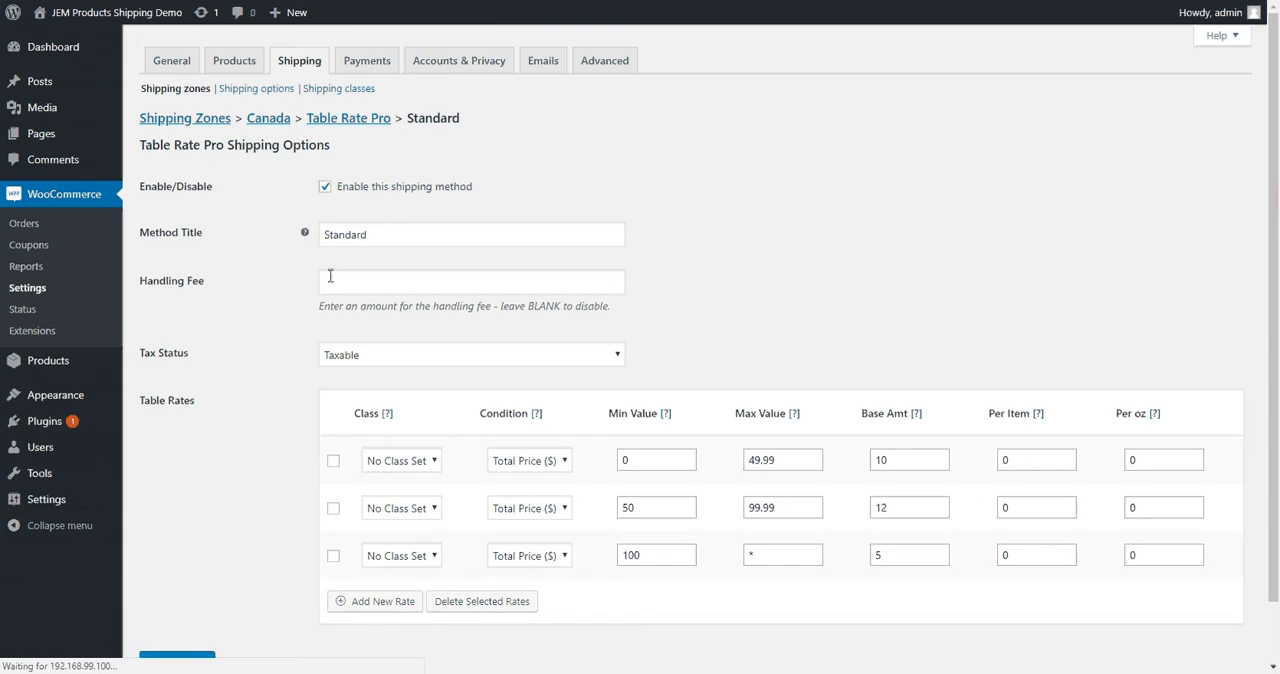
click(176, 122)
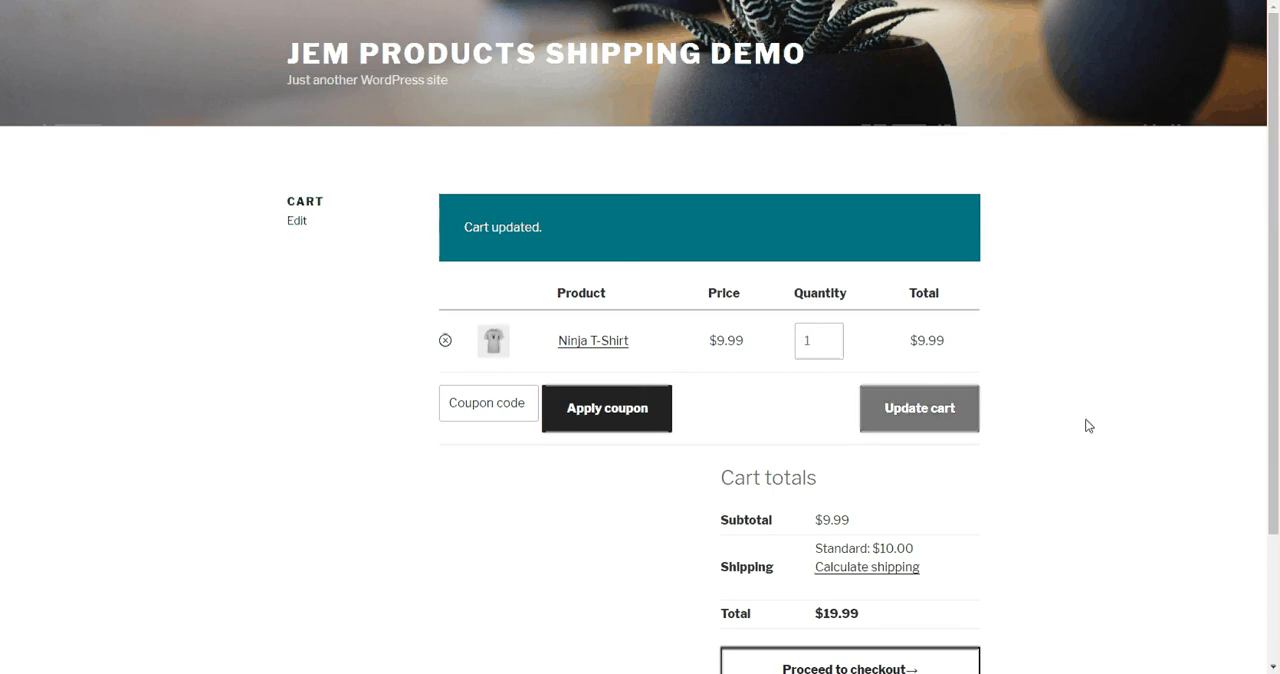
Recalculate the cart's shipping for the country United States (US)
click(882, 568)
scroll(860, 428, down, 2)
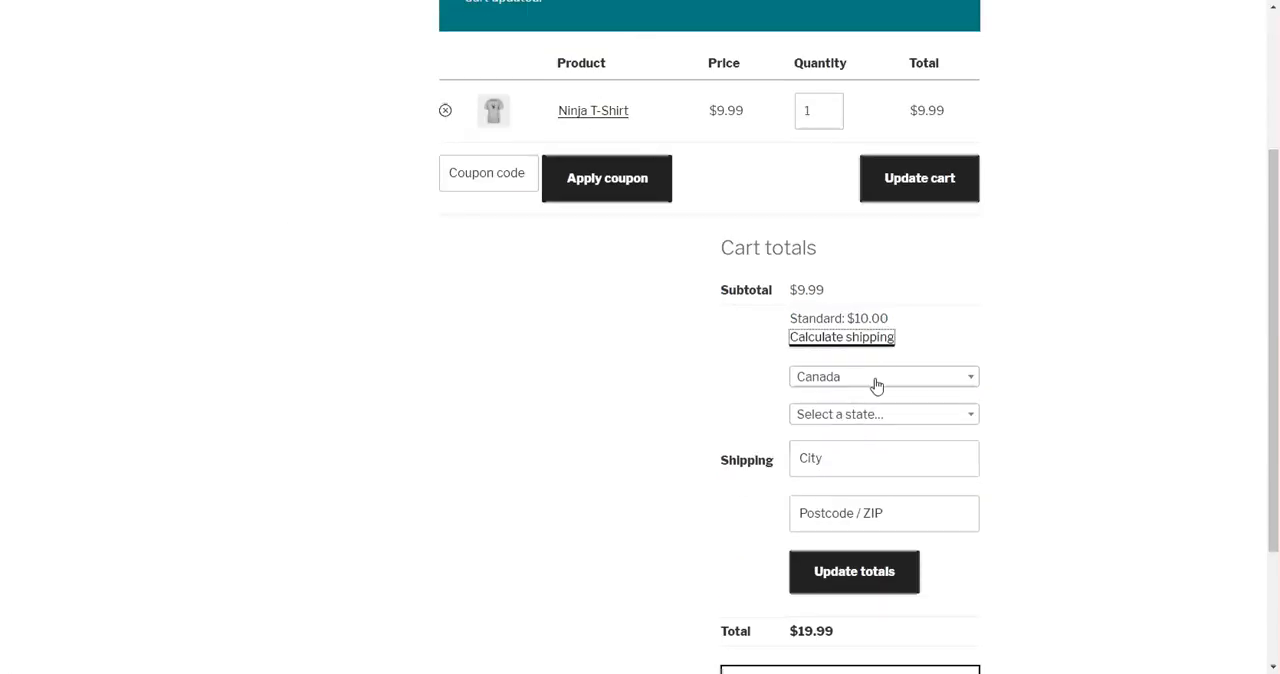
click(874, 380)
text(unit)
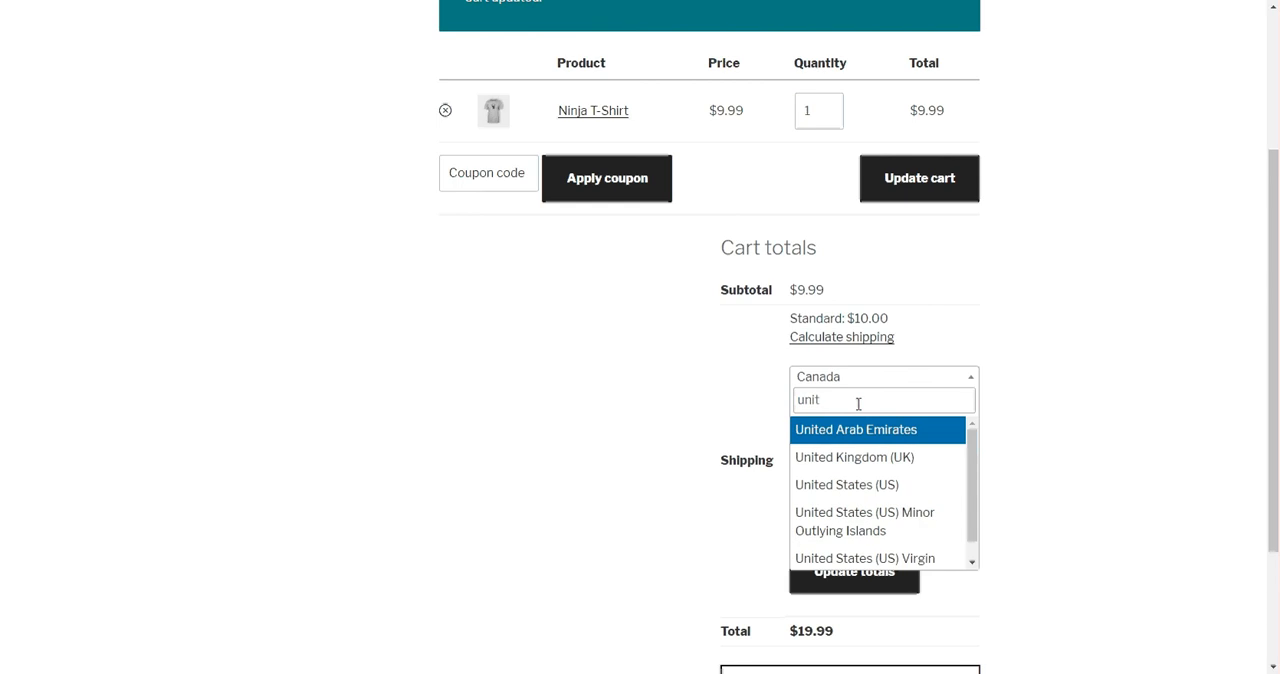
click(866, 487)
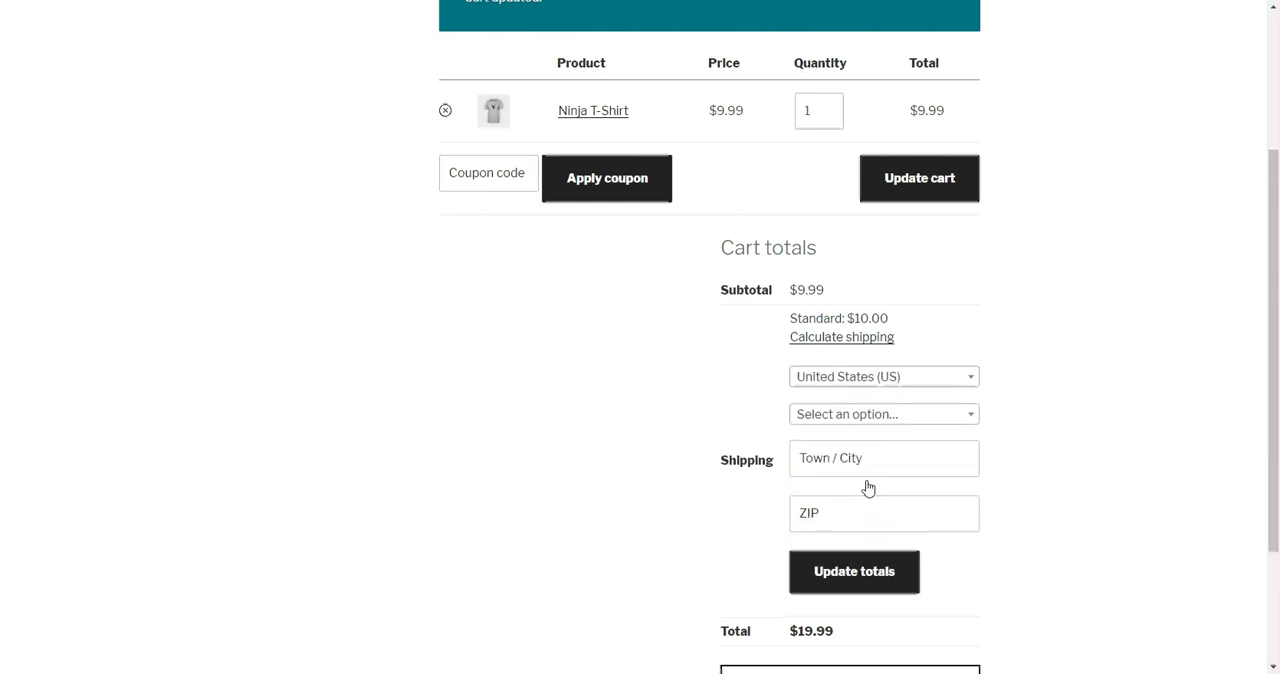
click(868, 571)
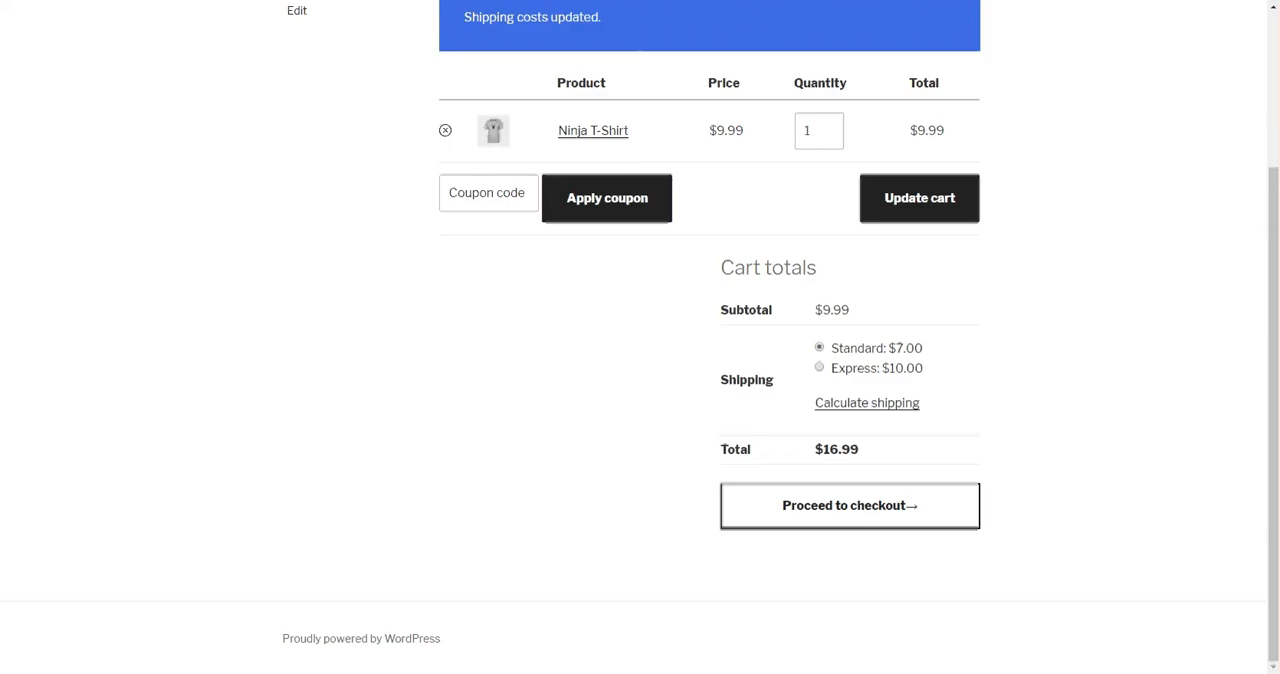
Set the Ninja T-Shirt quantity to 6 and update the cart to test the second United States price range
click(829, 128)
click(829, 128)
click(829, 128)
click(829, 128)
click(829, 128)
click(929, 208)
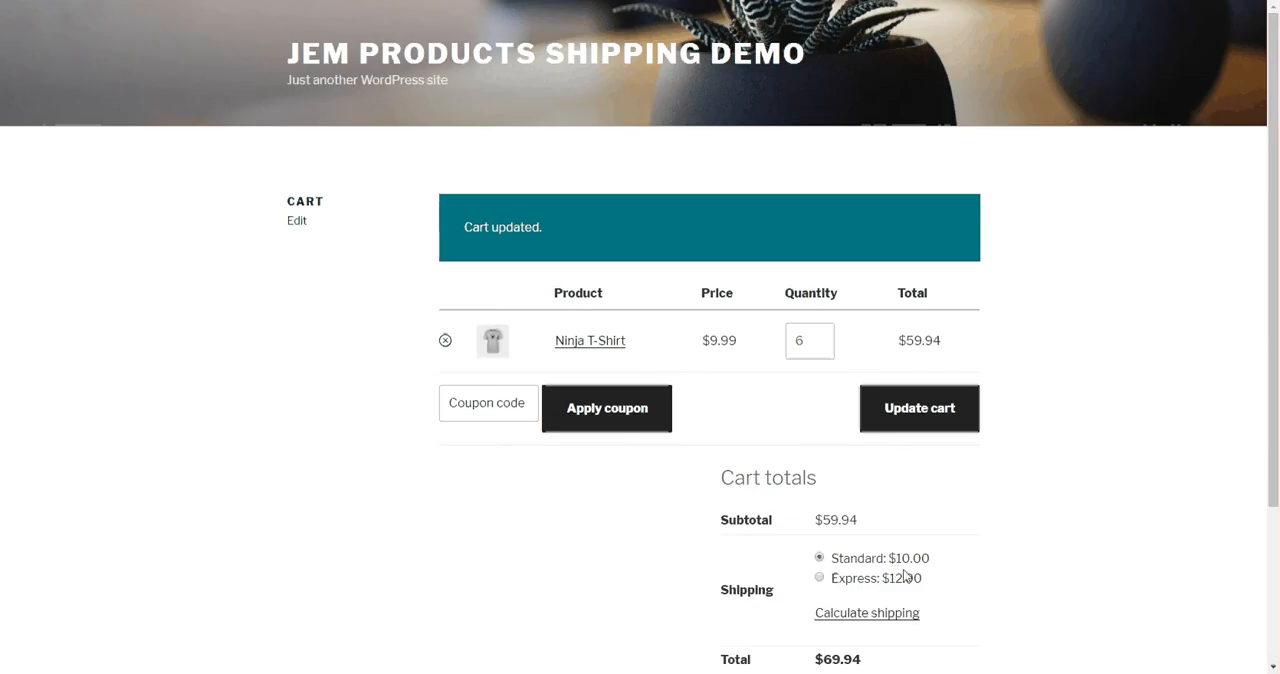
Raise the Ninja T-Shirt quantity to 11 and update the cart to test the highest United States price range
click(819, 337)
click(819, 337)
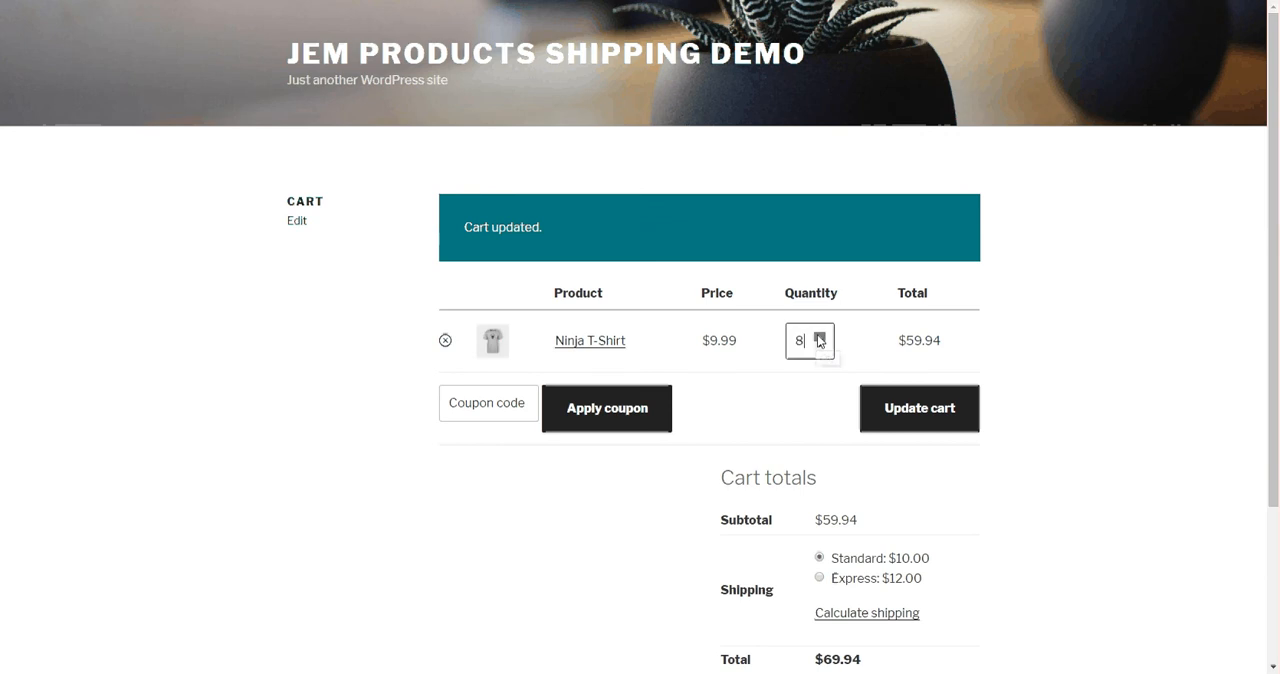
click(819, 337)
click(819, 337)
click(819, 337)
click(919, 408)
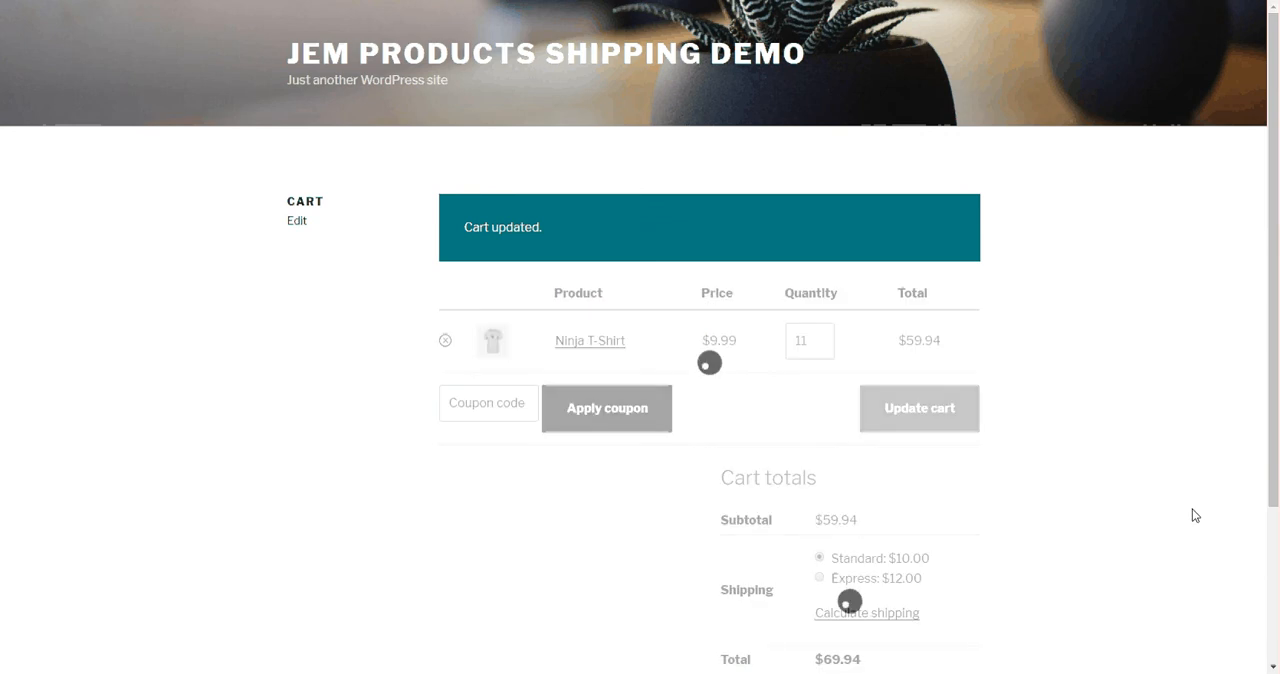
Change the shipping calculator's country to Canada and update the cart totals
scroll(1131, 477, down, 3)
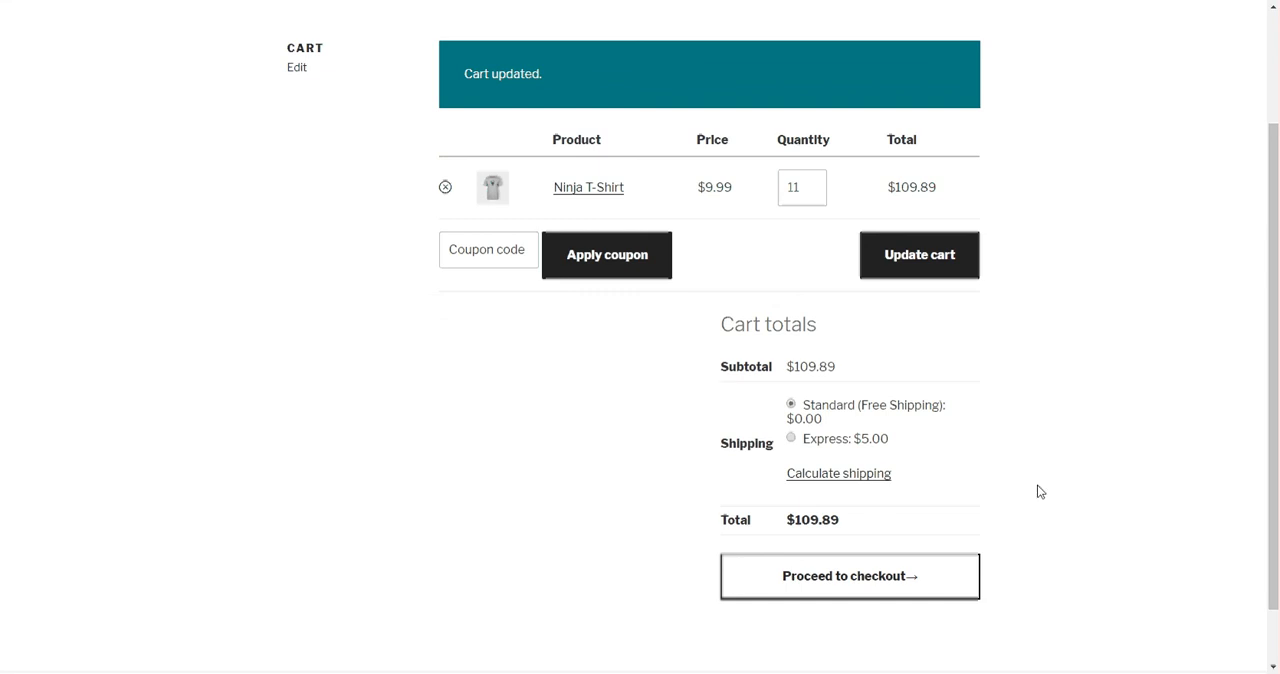
click(862, 479)
click(851, 513)
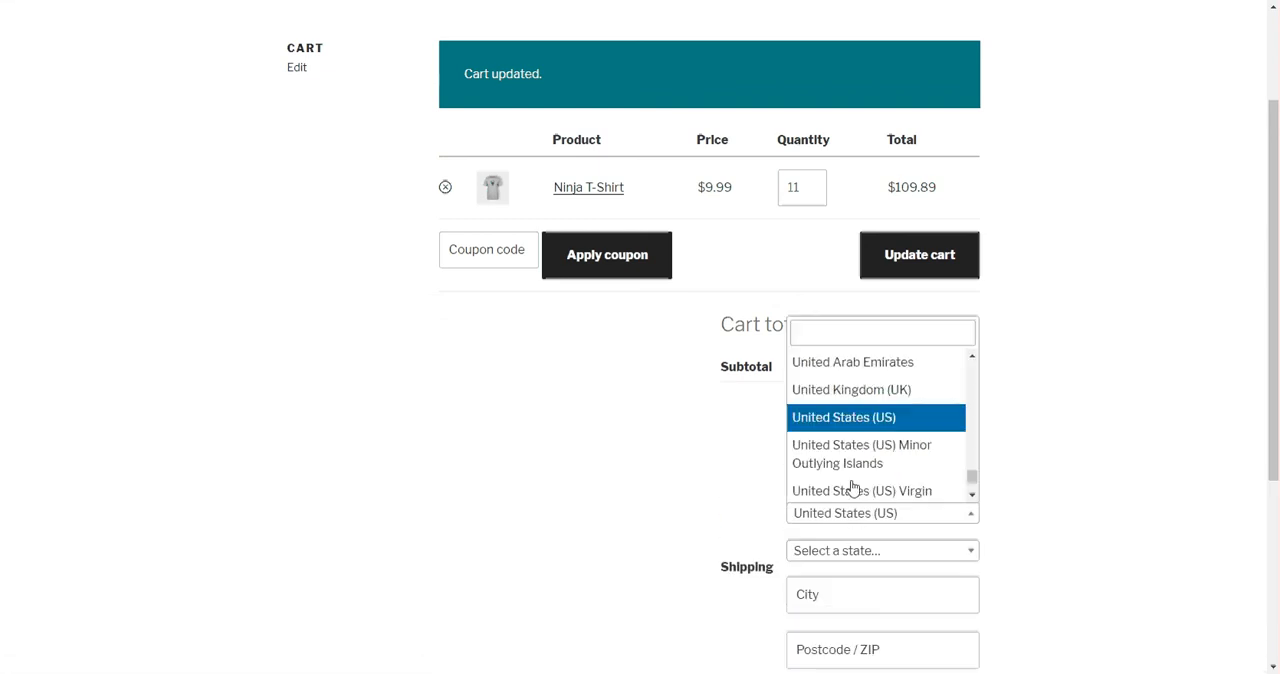
text(canad)
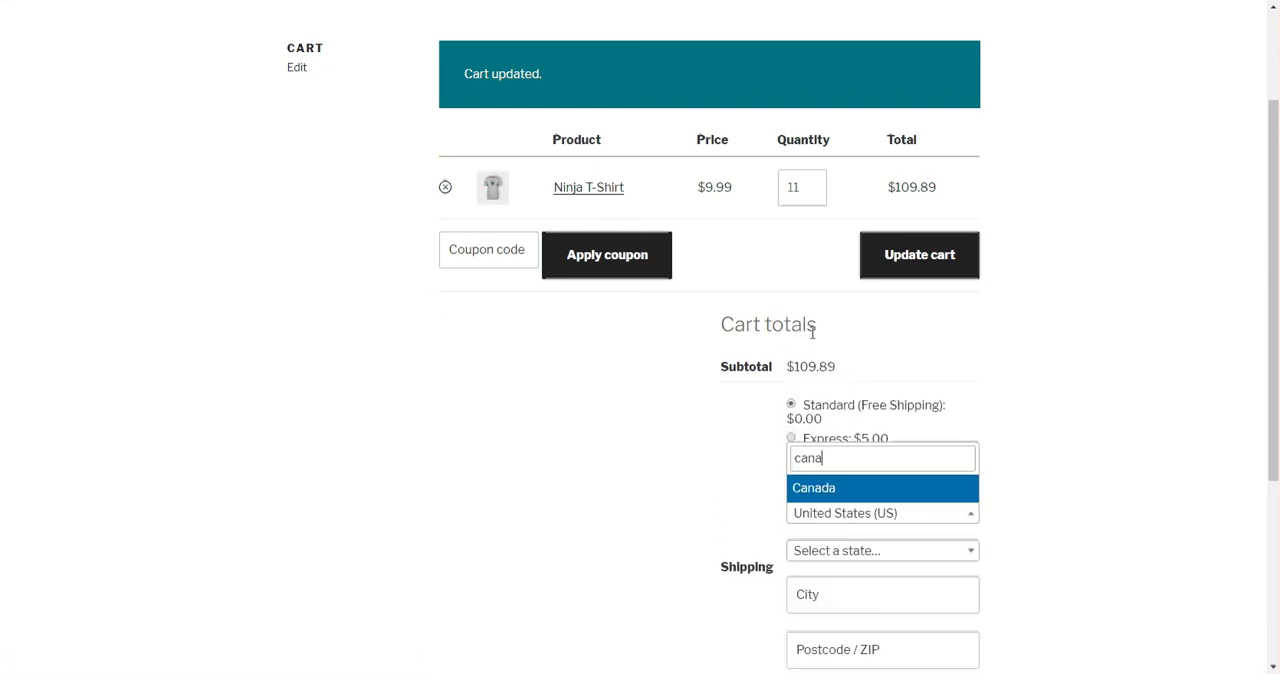
click(843, 488)
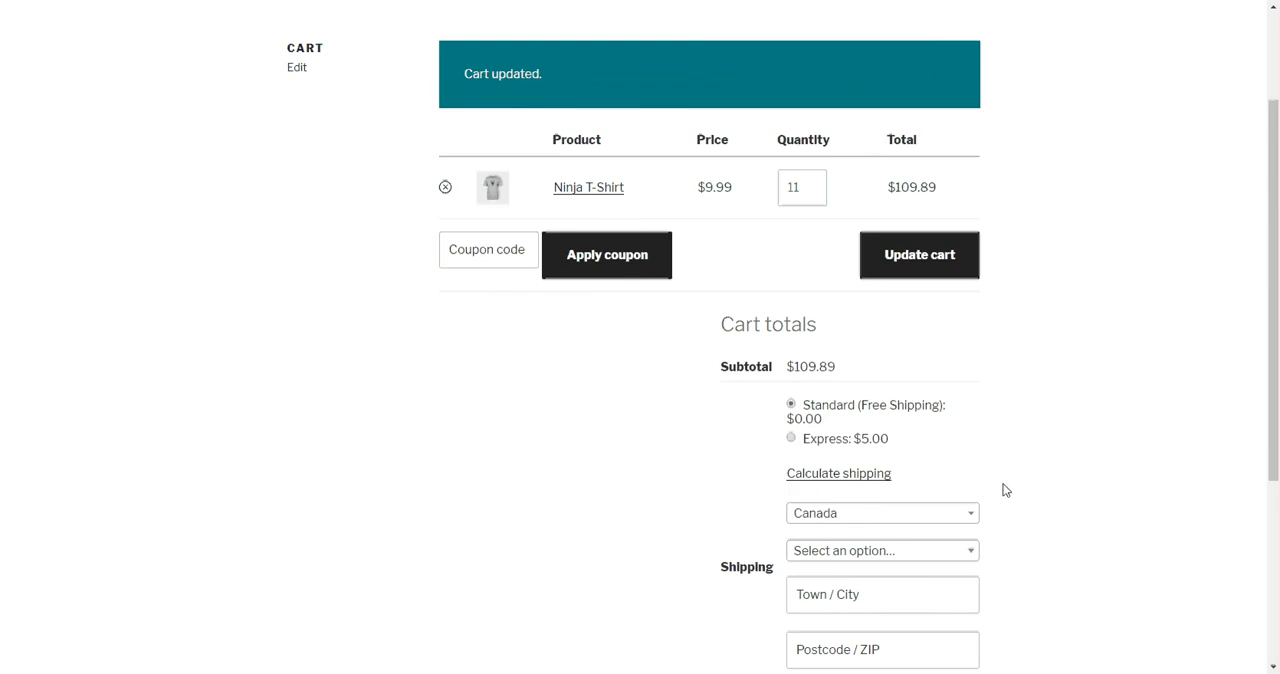
scroll(867, 507, down, 2)
click(866, 501)
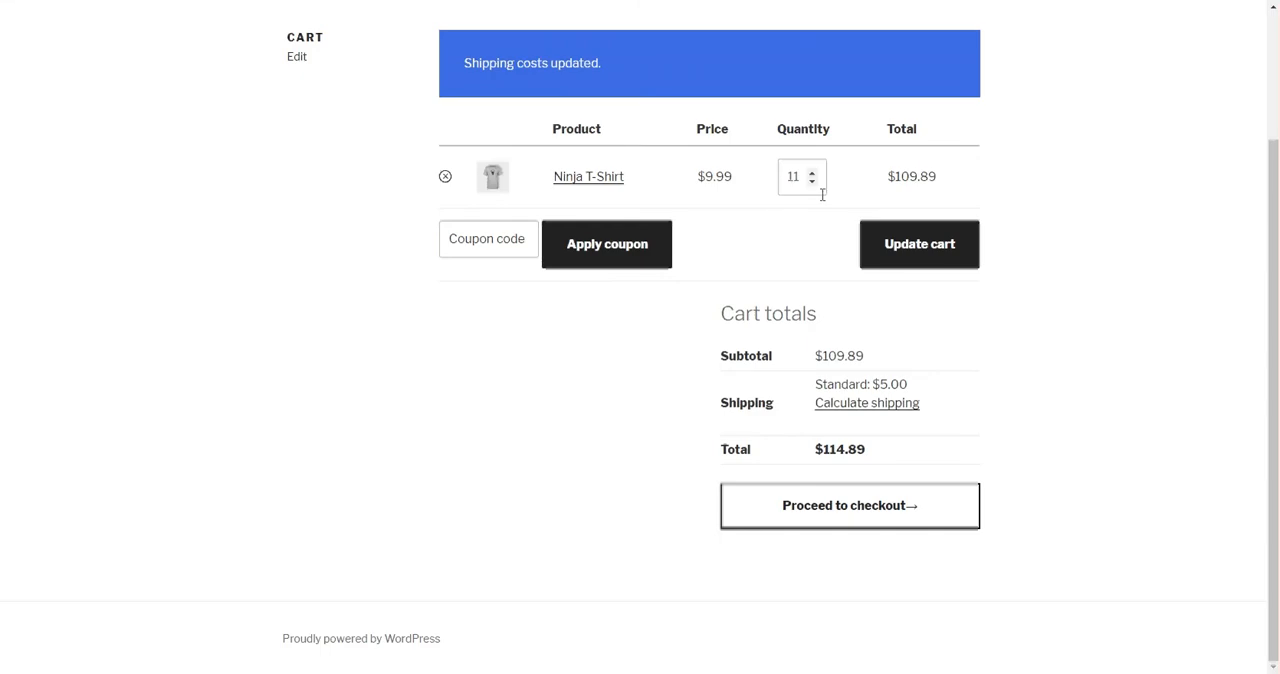
Lower the Ninja T-Shirt quantity to 8 and update the cart to test Canada's middle price range
click(812, 184)
click(812, 184)
click(812, 184)
click(940, 258)
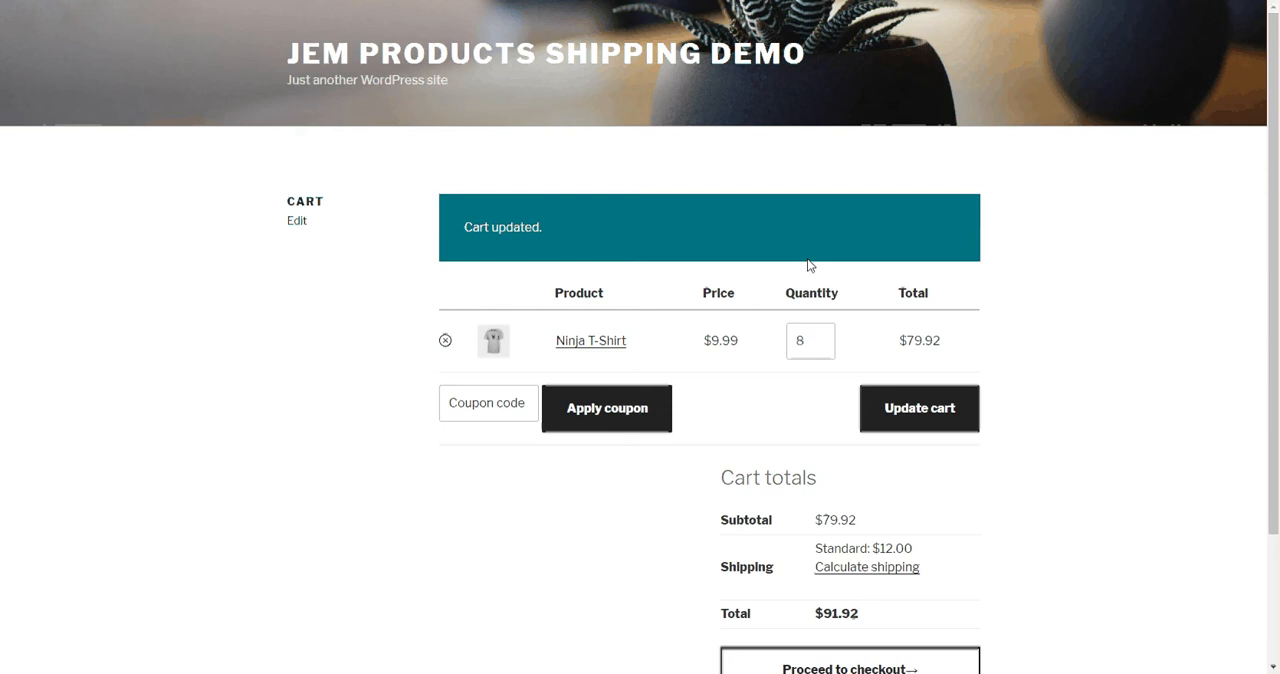
Reduce the Ninja T-Shirt quantity to 4 and update the cart to test Canada's lowest price range
click(821, 346)
click(821, 346)
click(821, 346)
click(821, 346)
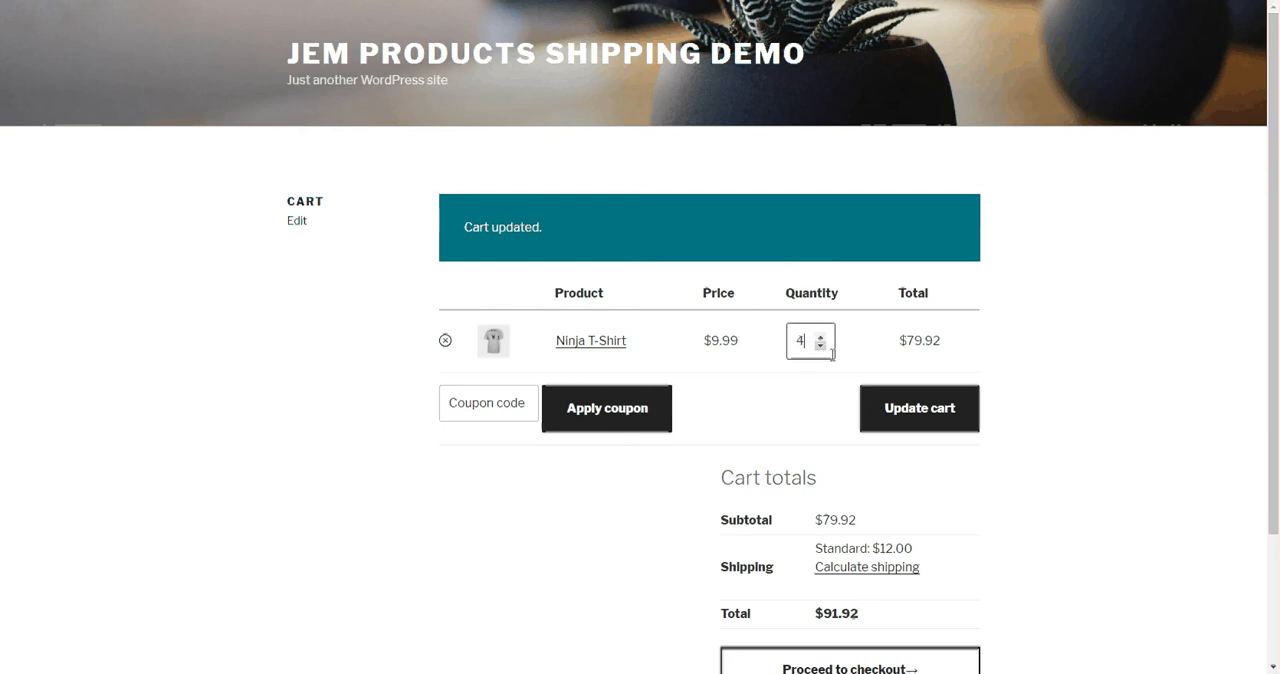
click(920, 417)
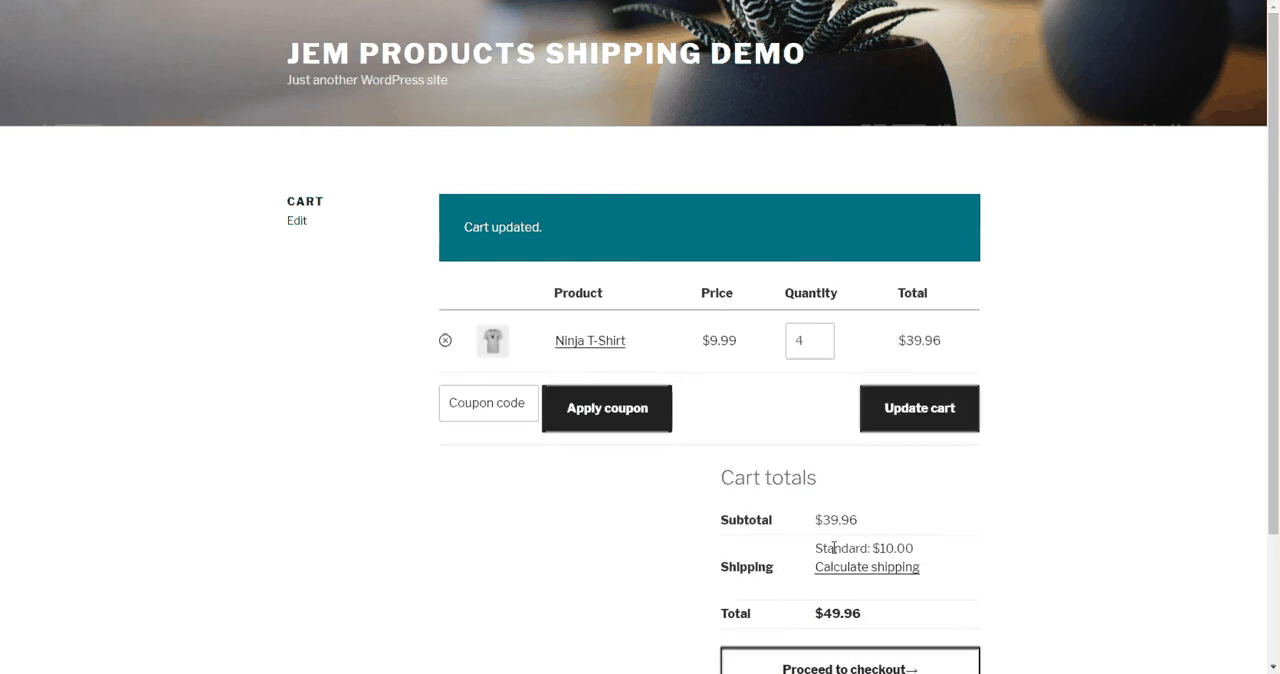